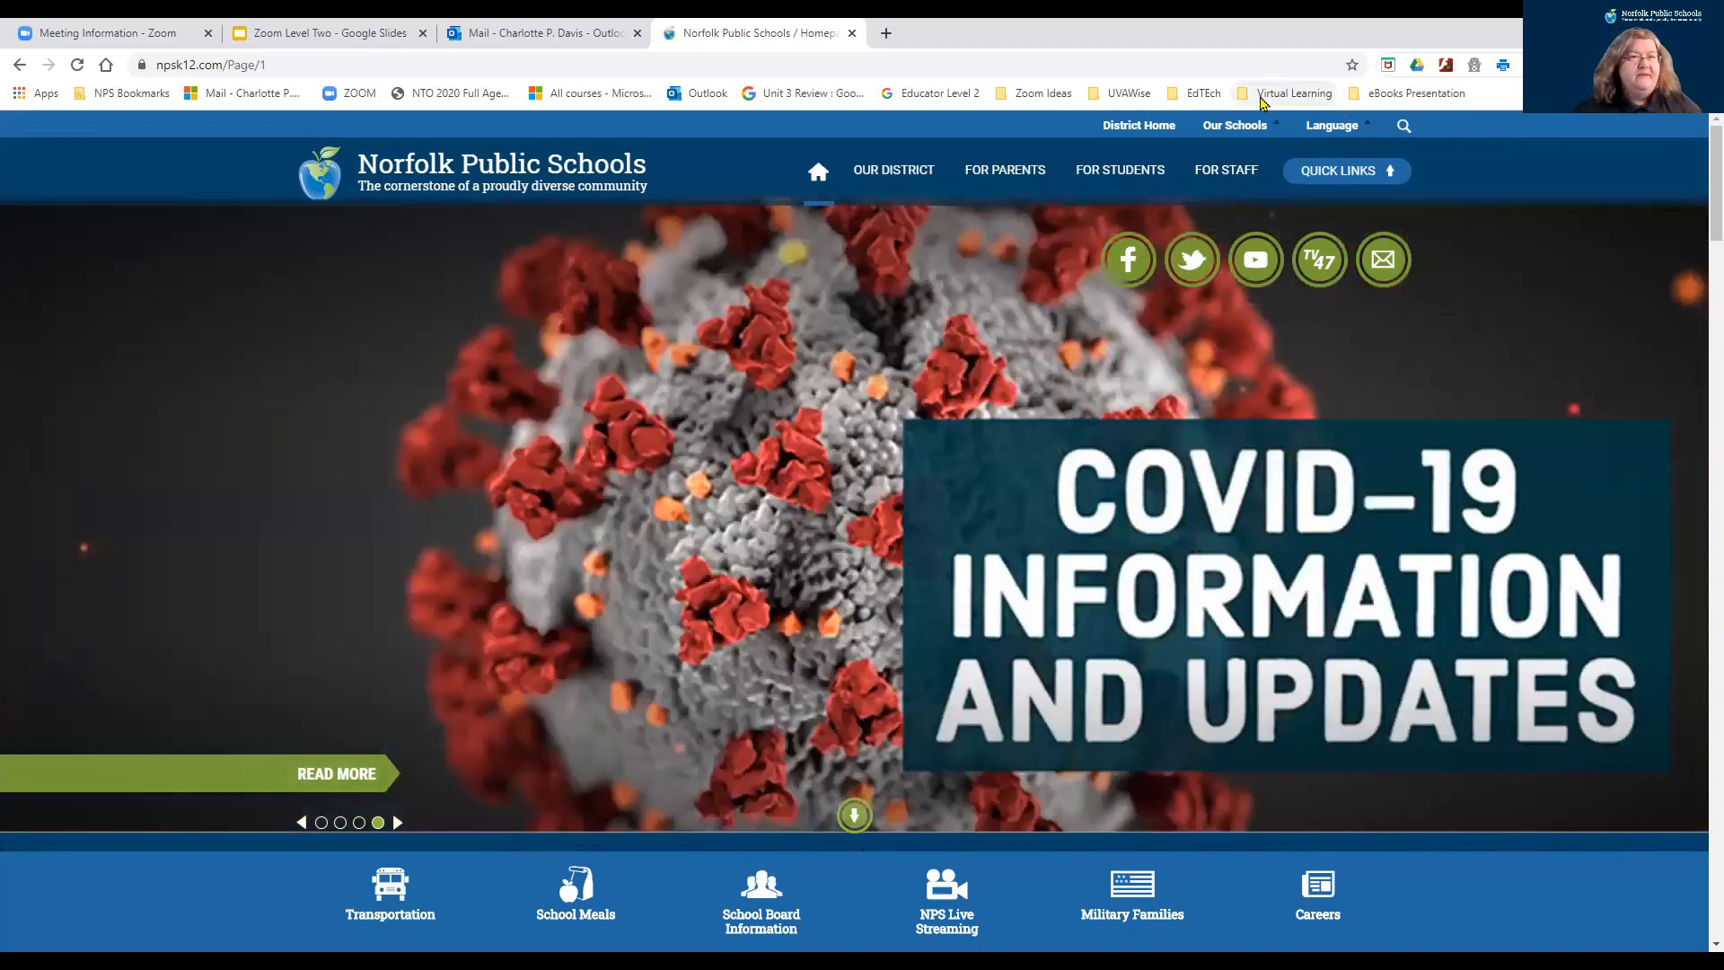
Step: Open Zoom Conferencing from the school district's staff resources and sign in to the Zoom account
{"action": "mouse_move", "coordinate": [1237, 176]}
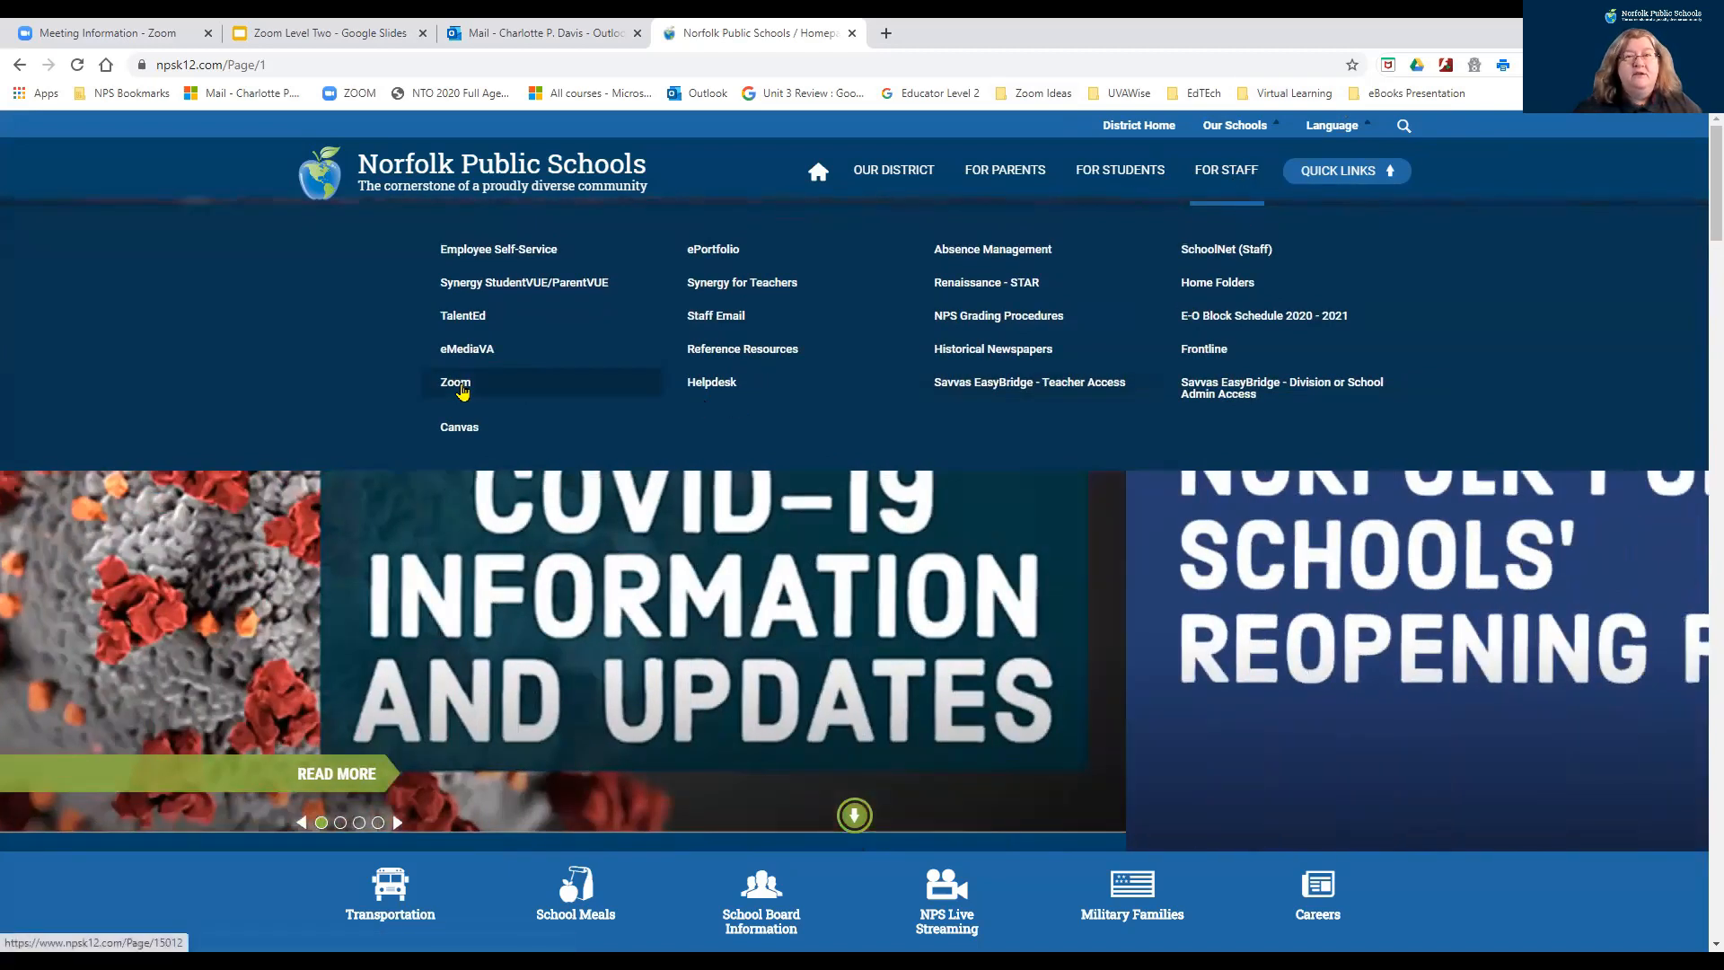
{"action": "left_click", "coordinate": [458, 383]}
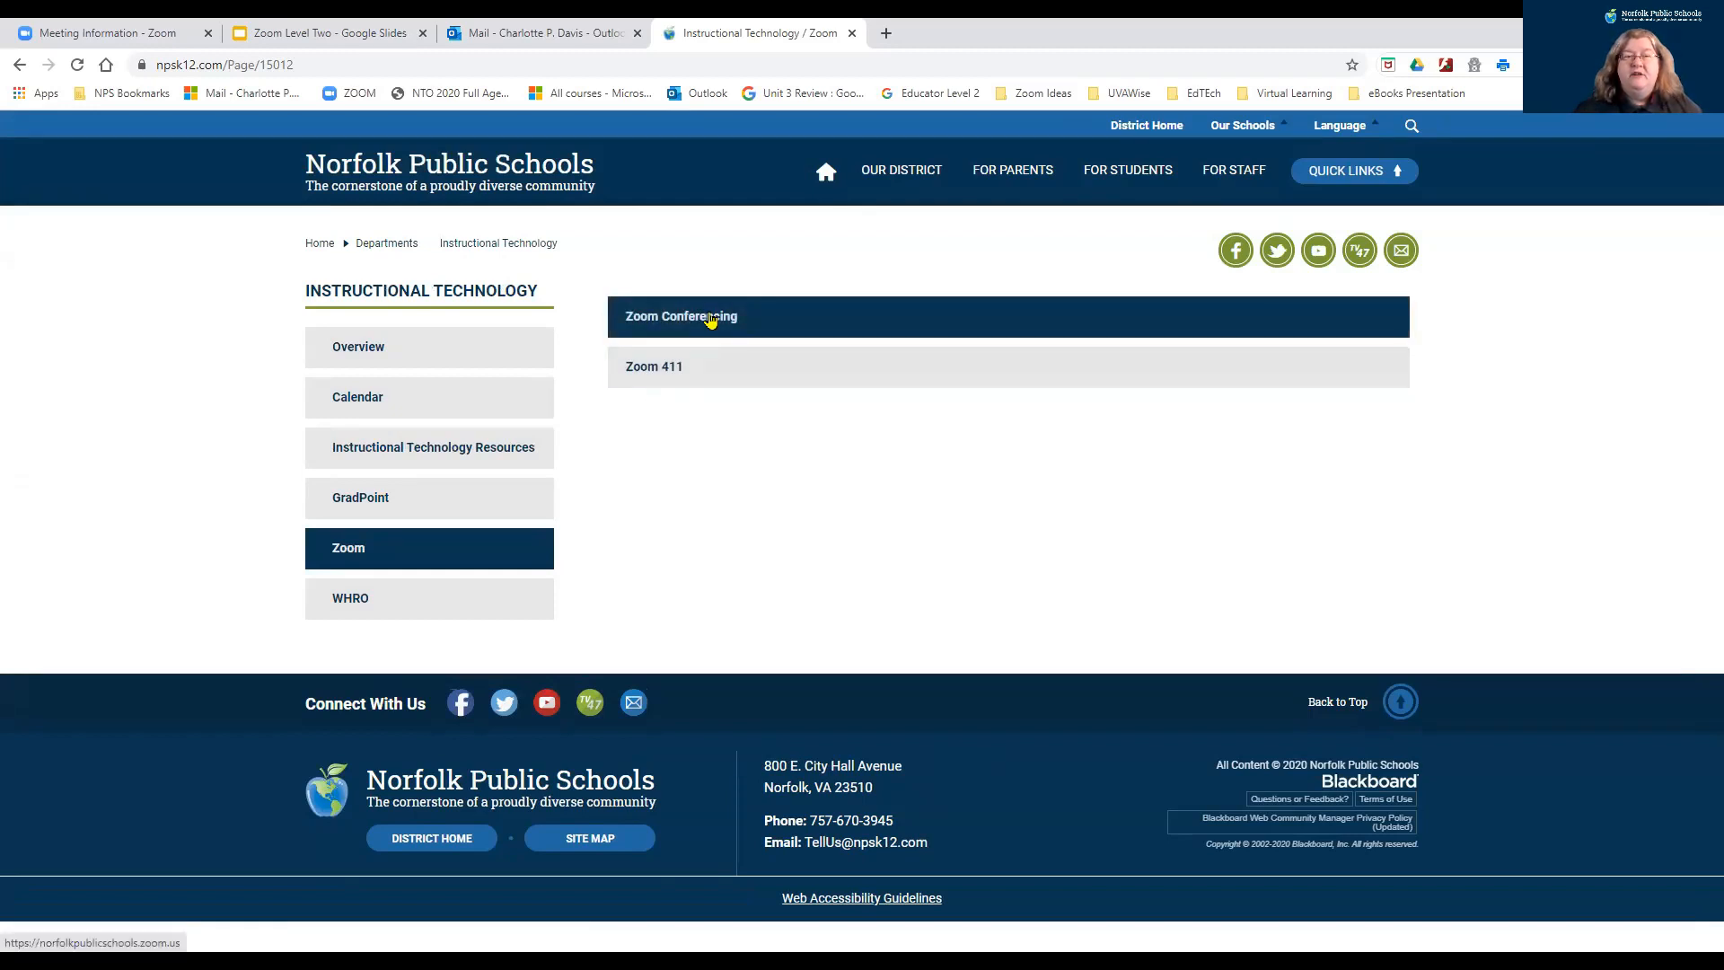
{"action": "left_click", "coordinate": [709, 325]}
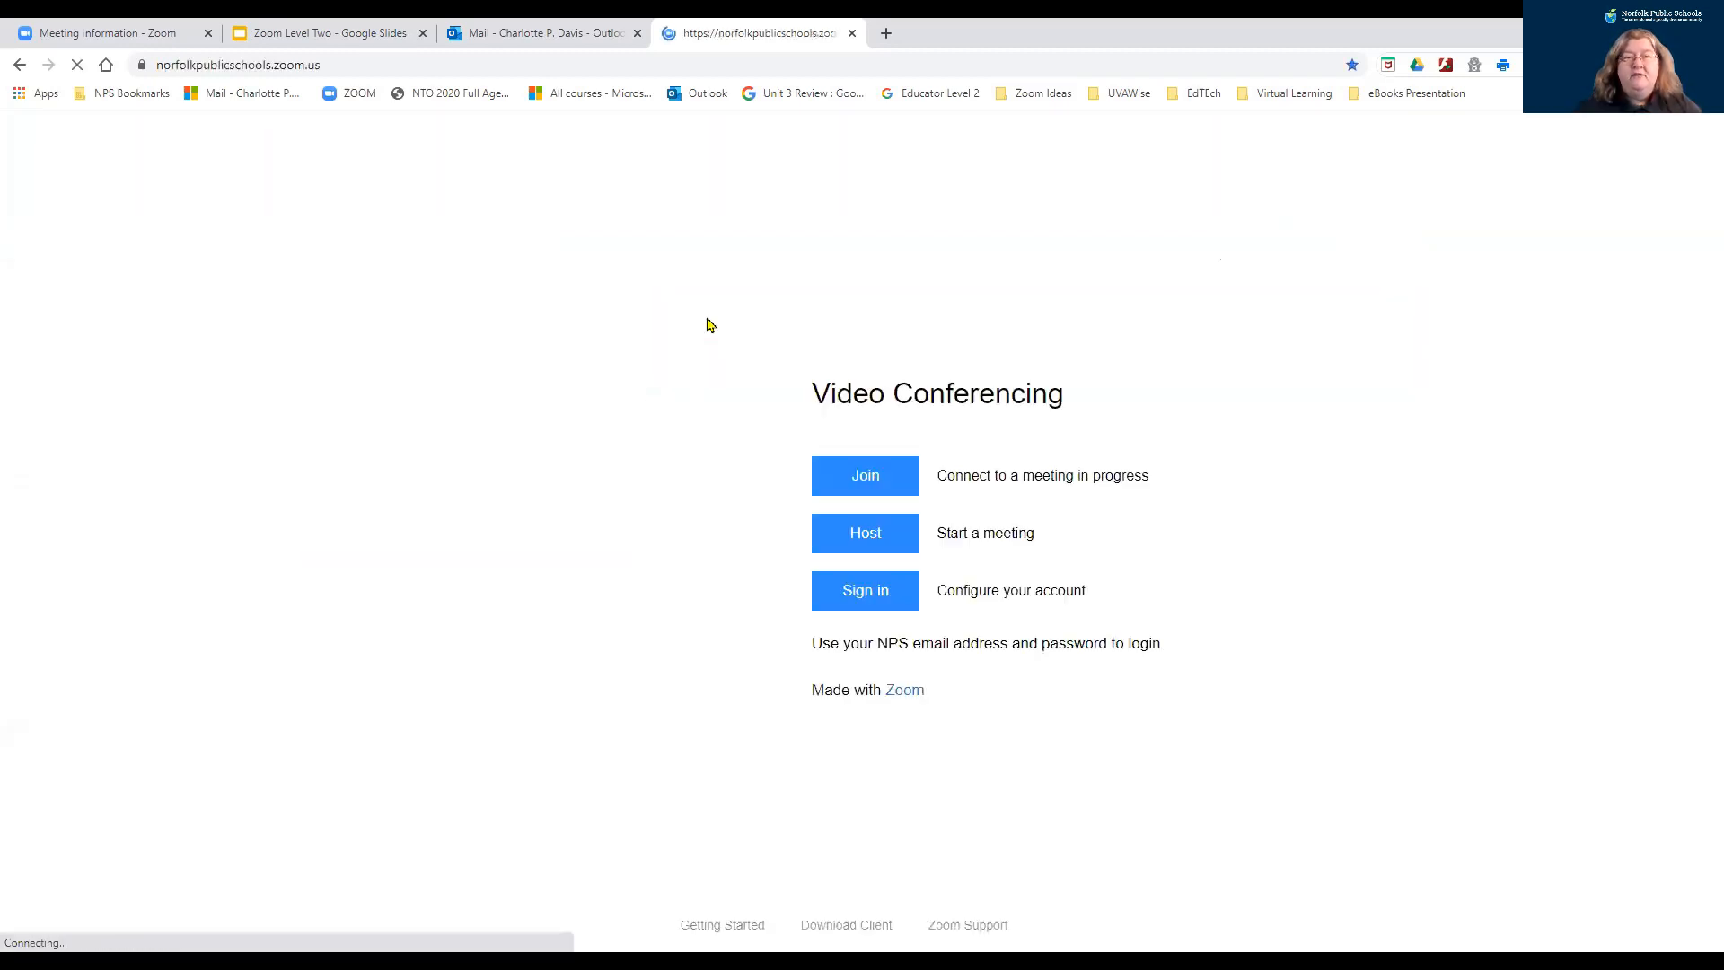
{"action": "left_click", "coordinate": [854, 608]}
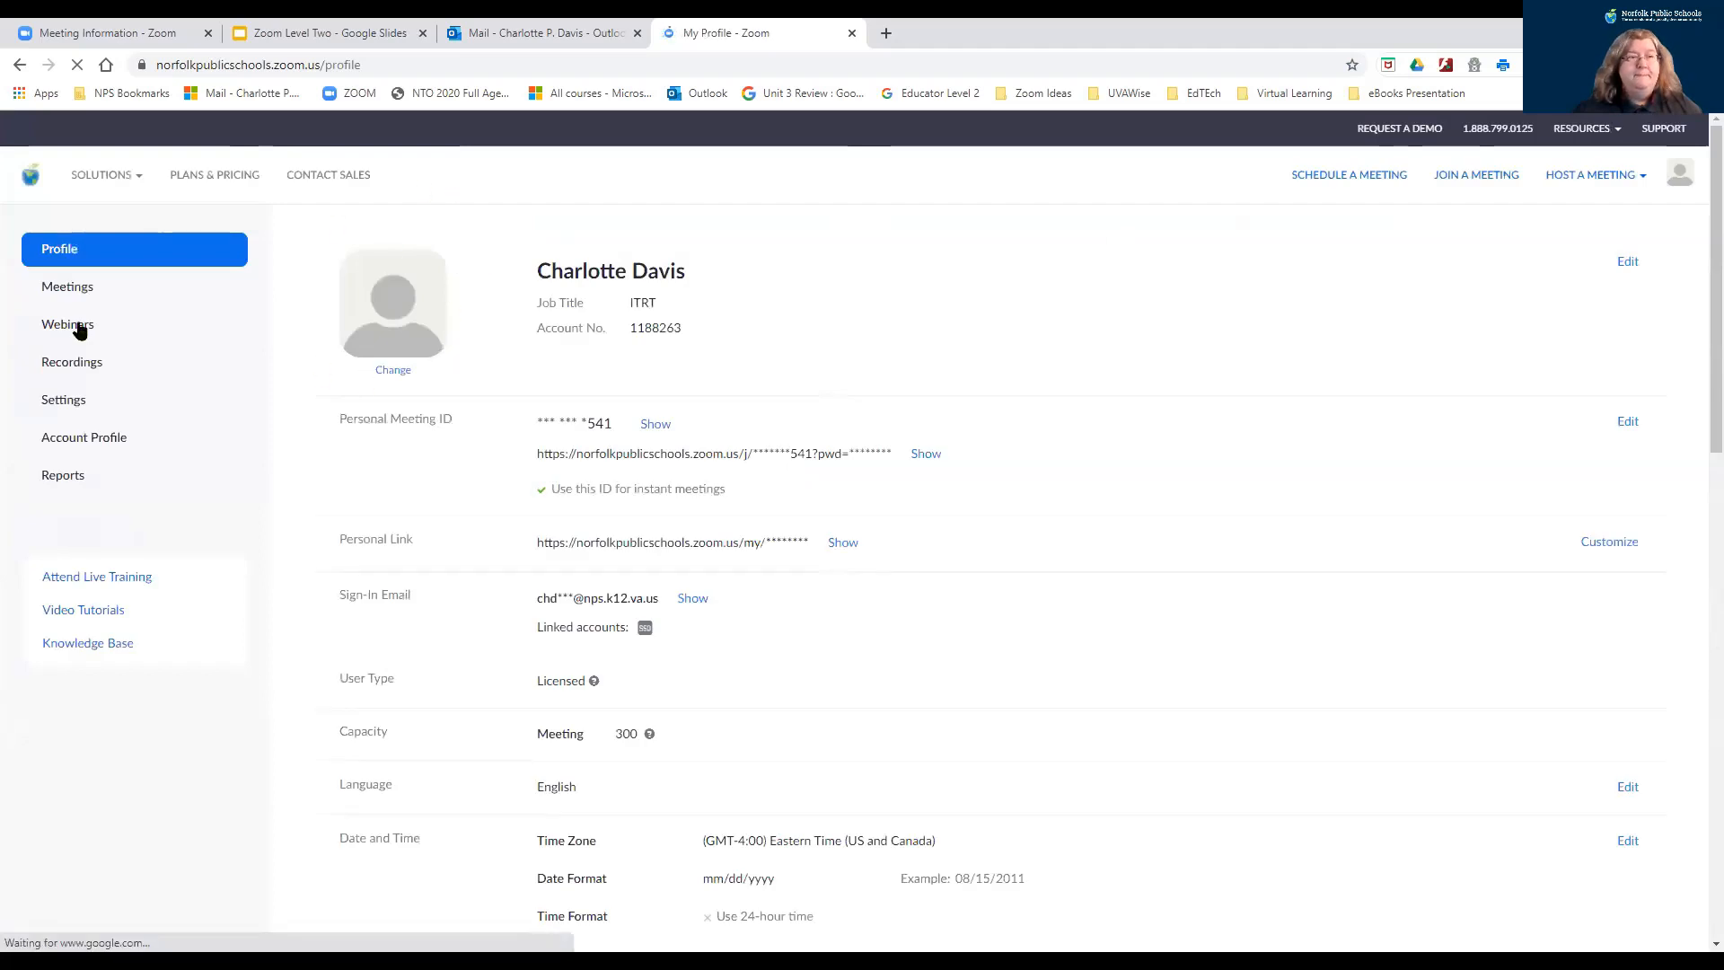
Step: Start scheduling a new meeting from the meetings list and set its topic to Sample Meeting
{"action": "left_click", "coordinate": [66, 288]}
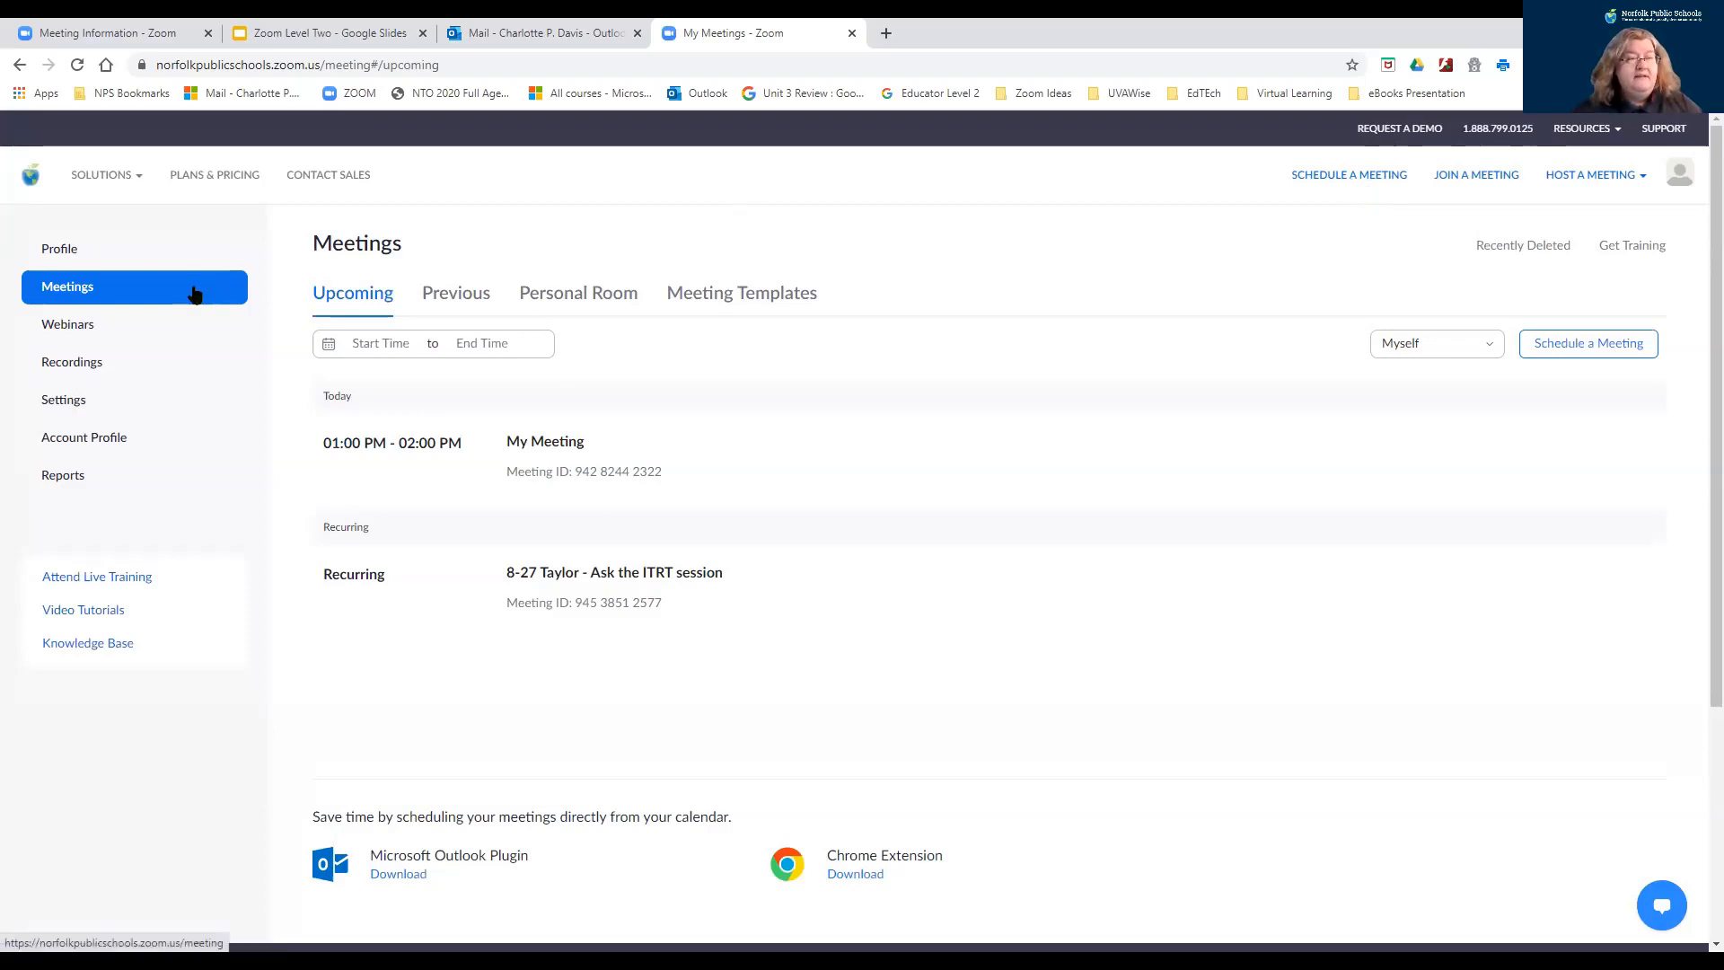
{"action": "left_click", "coordinate": [135, 296]}
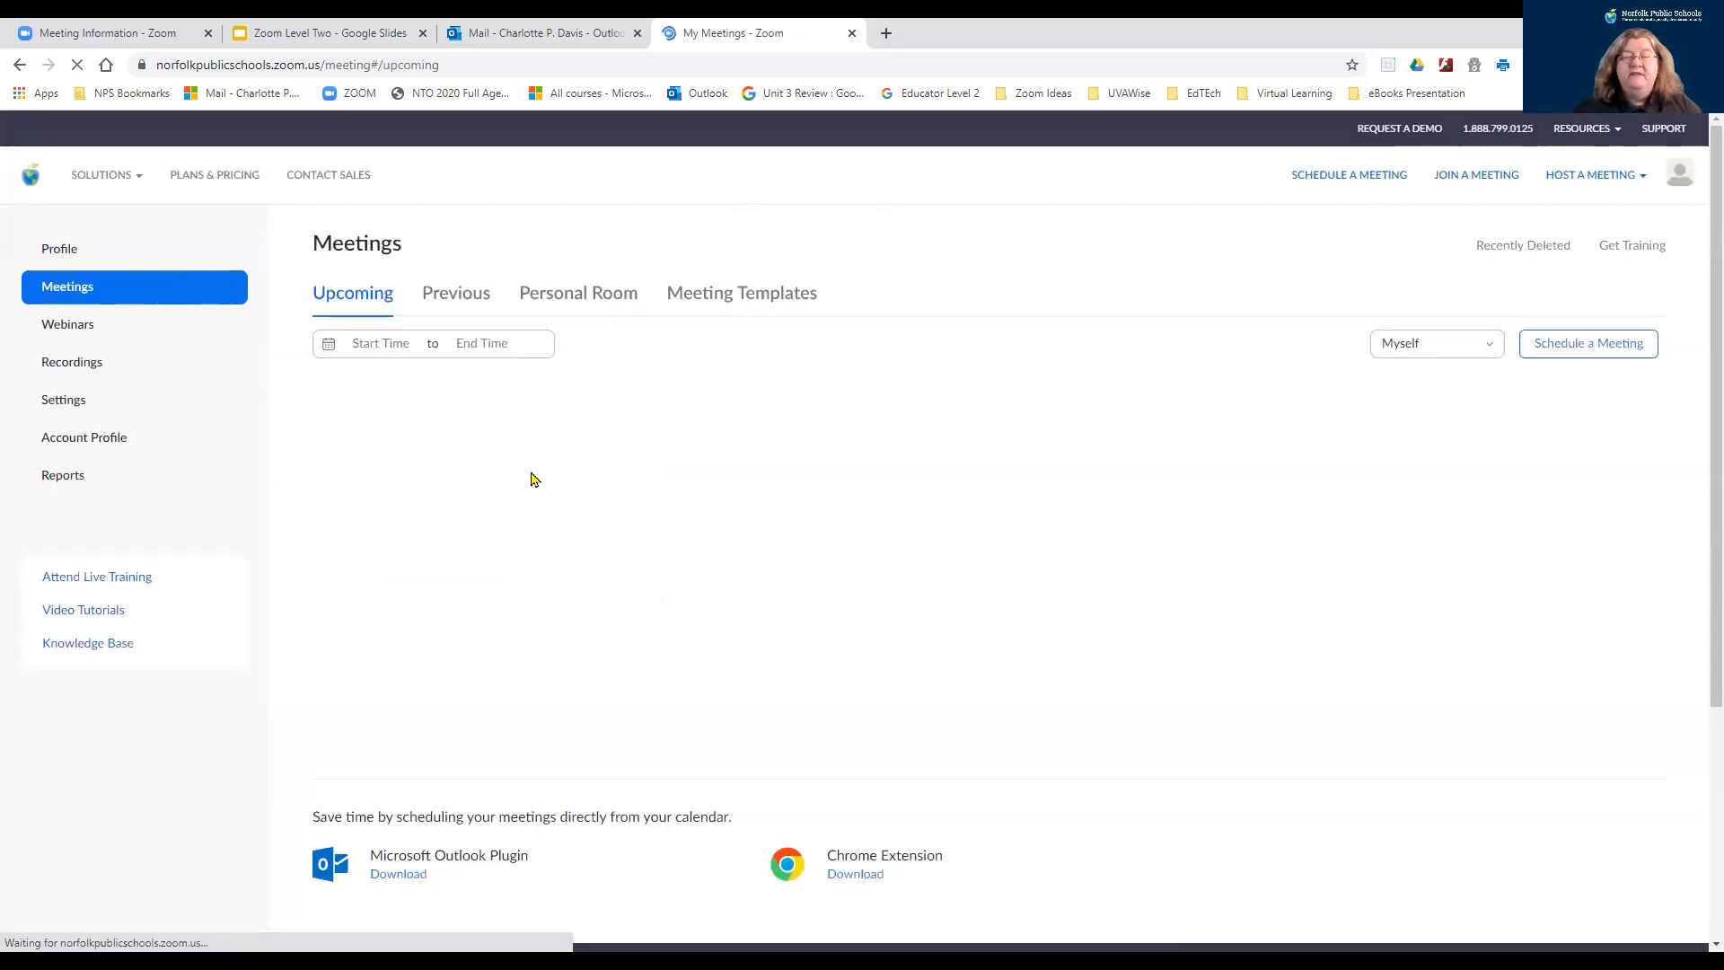
{"action": "left_click", "coordinate": [1590, 345]}
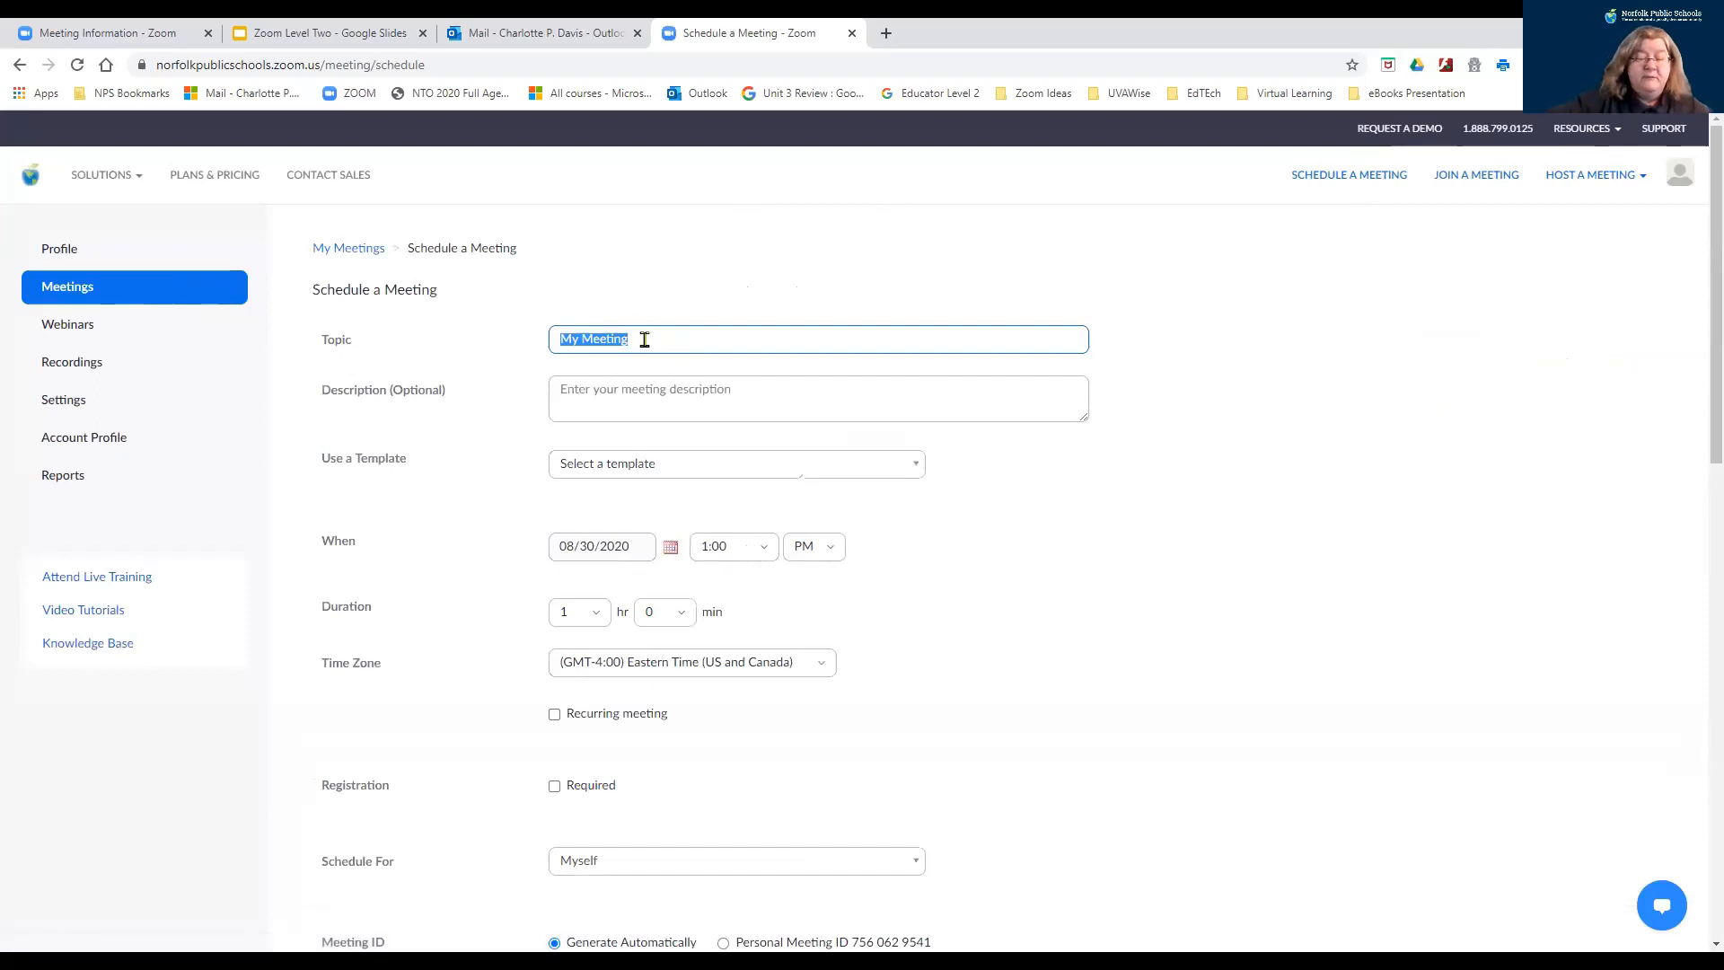
{"action": "type", "text": "Sample"}
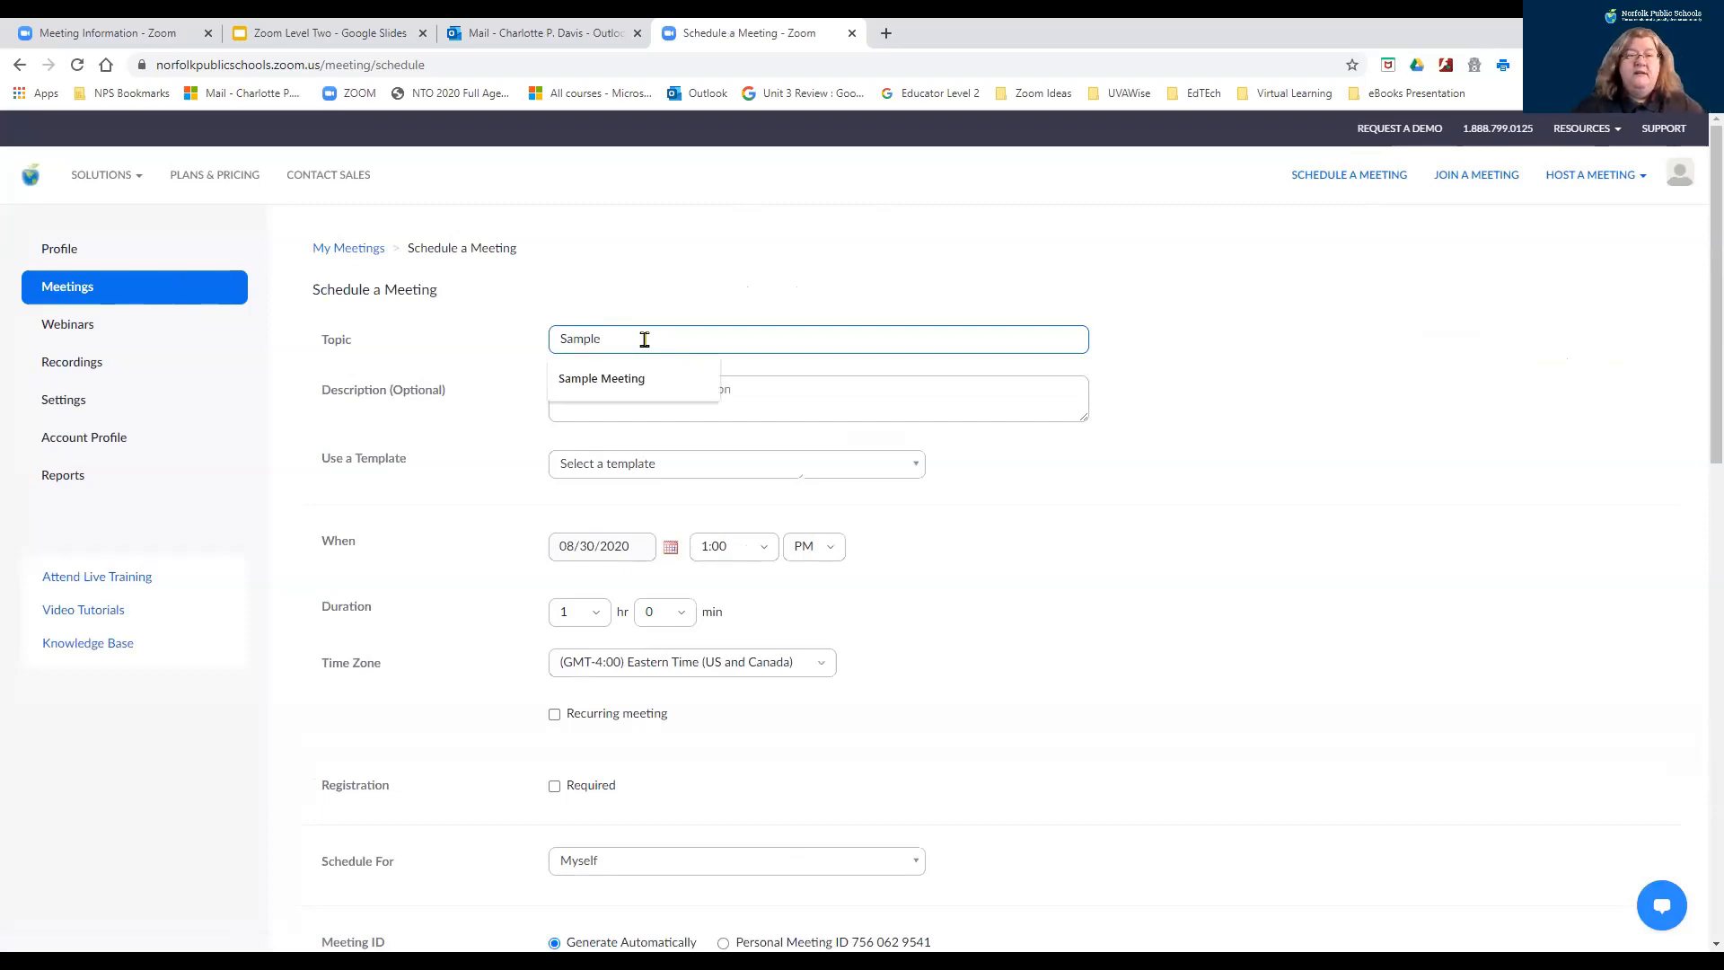
{"action": "left_click", "coordinate": [638, 379]}
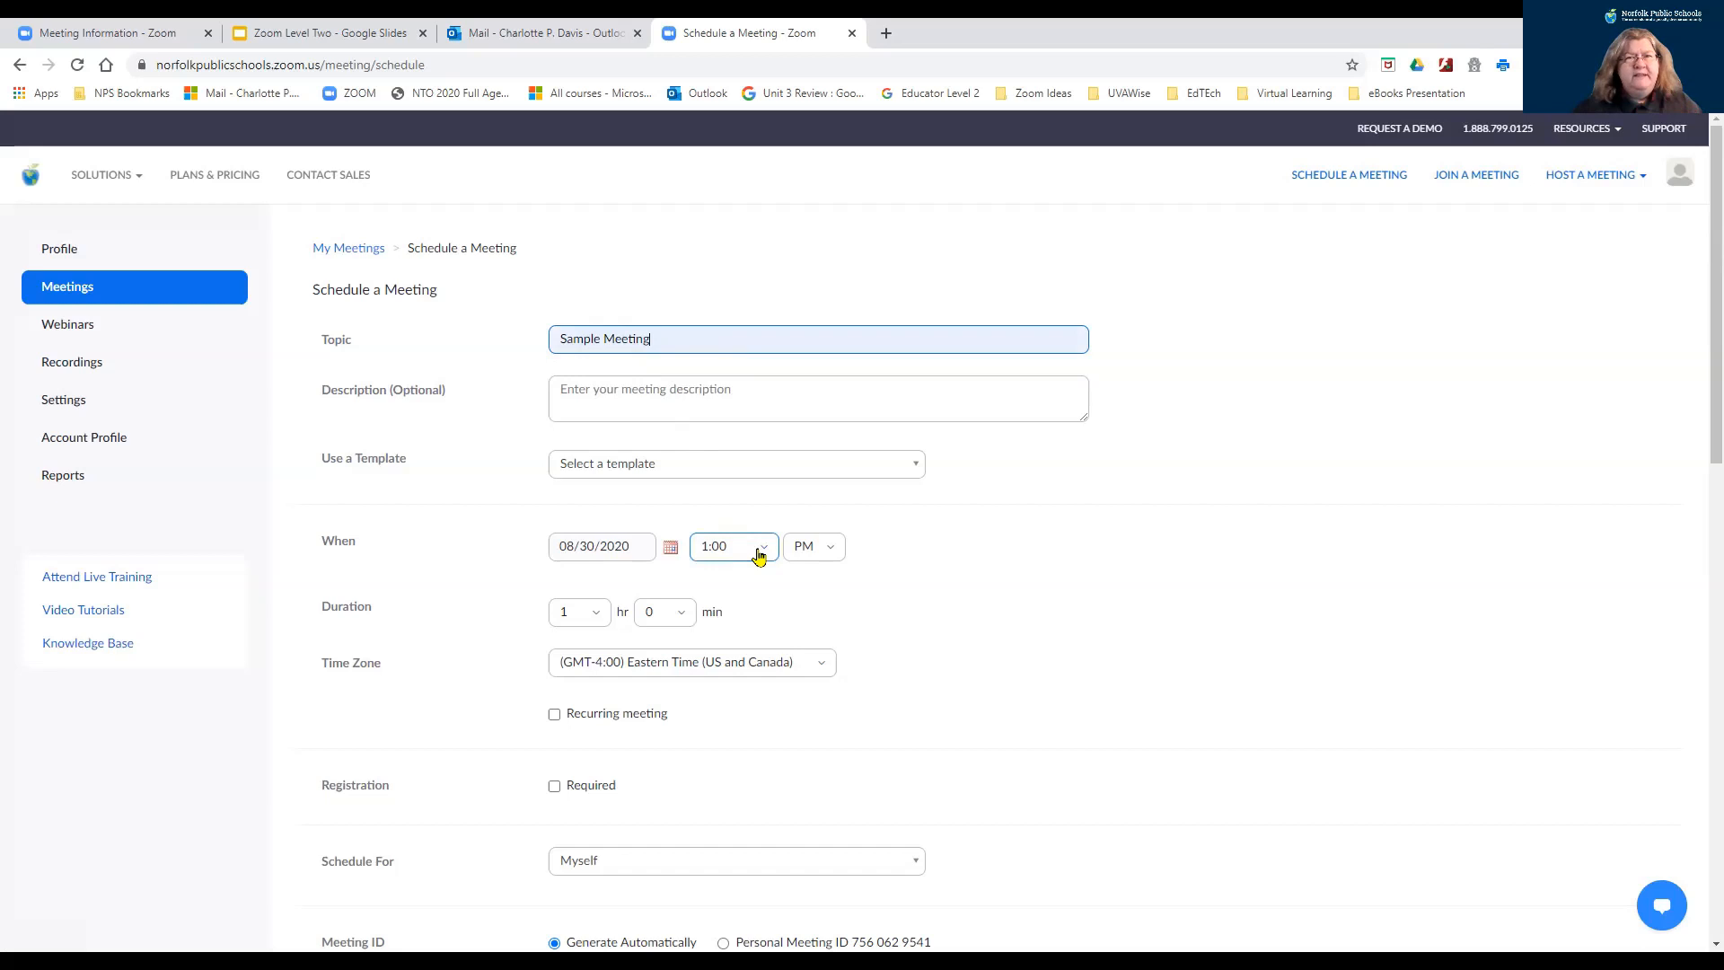
Step: Enter the co-worker's e-mail address as the meeting's alternative host and save the meeting
{"action": "scroll", "coordinate": [835, 573], "scroll_direction": "down", "scroll_amount": 4}
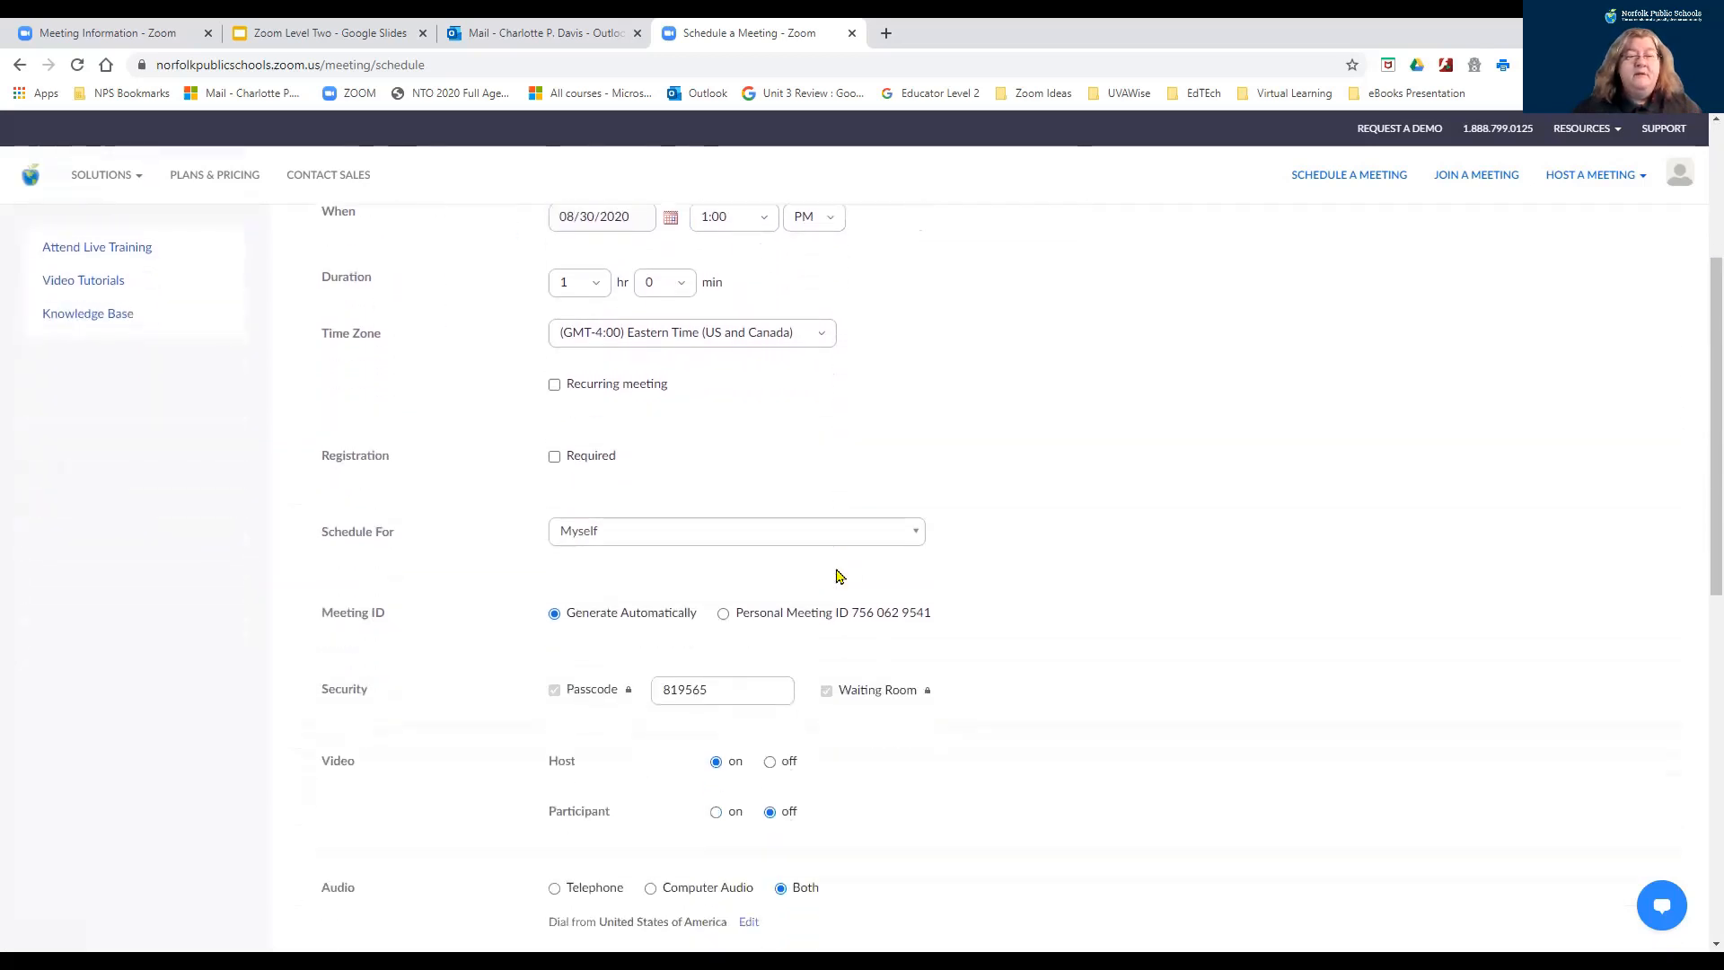
{"action": "scroll", "coordinate": [839, 576], "scroll_direction": "down", "scroll_amount": 5}
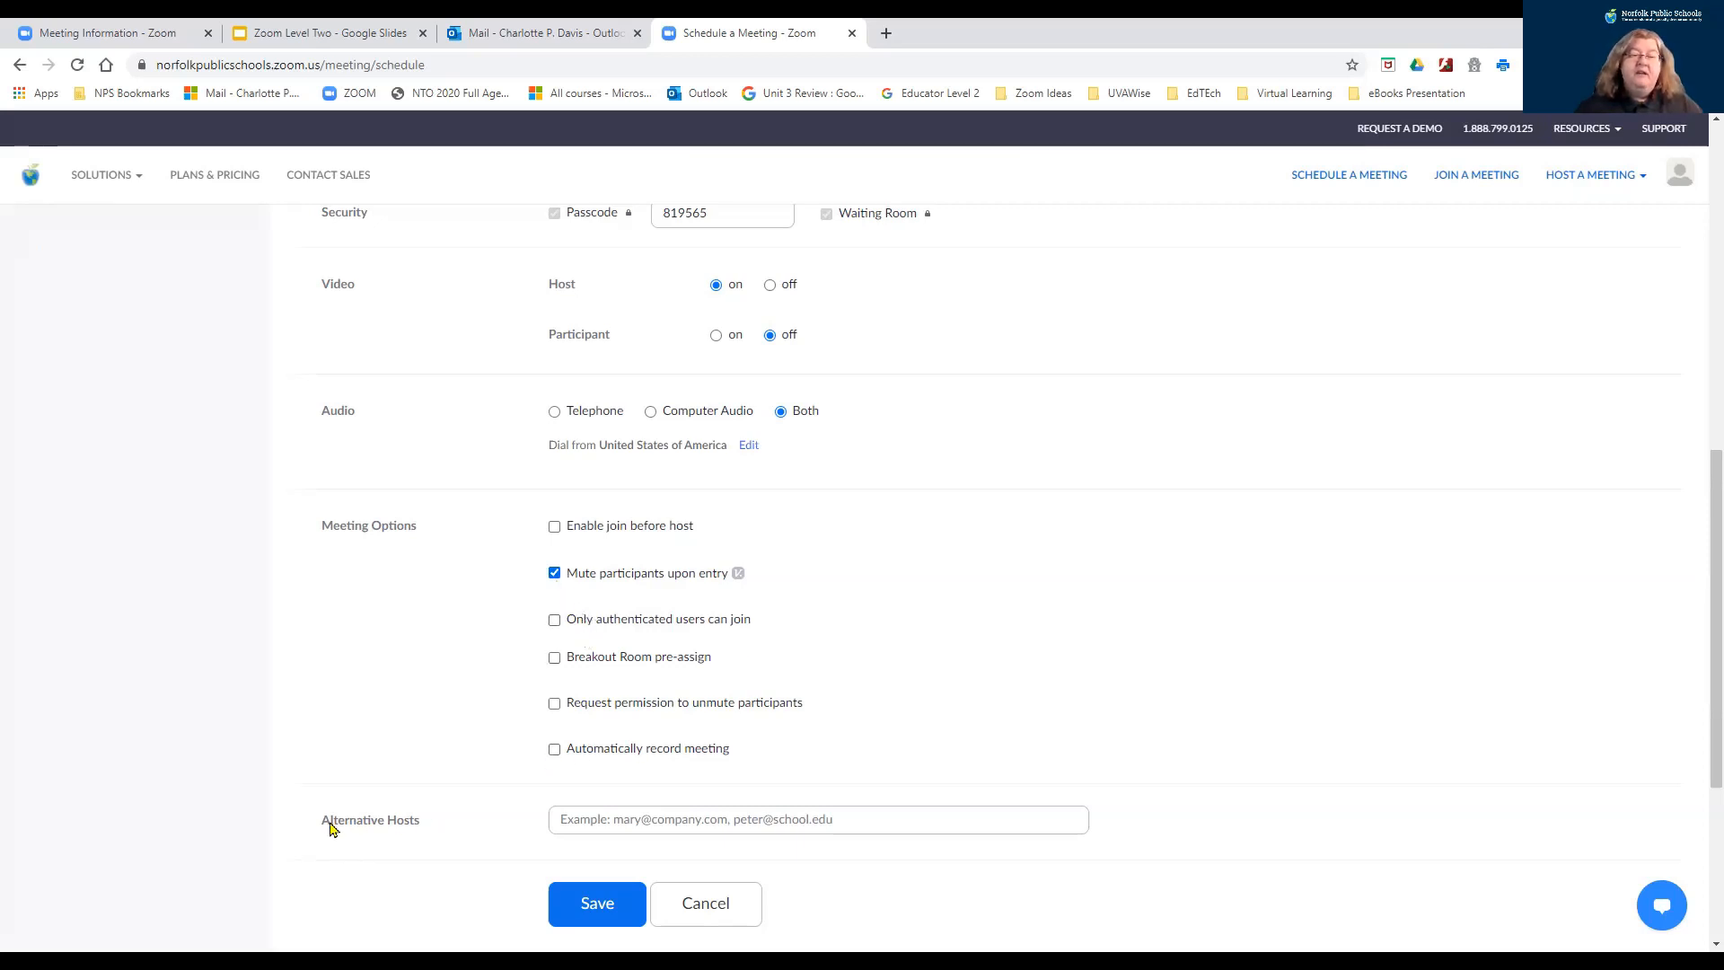
{"action": "left_click", "coordinate": [582, 827]}
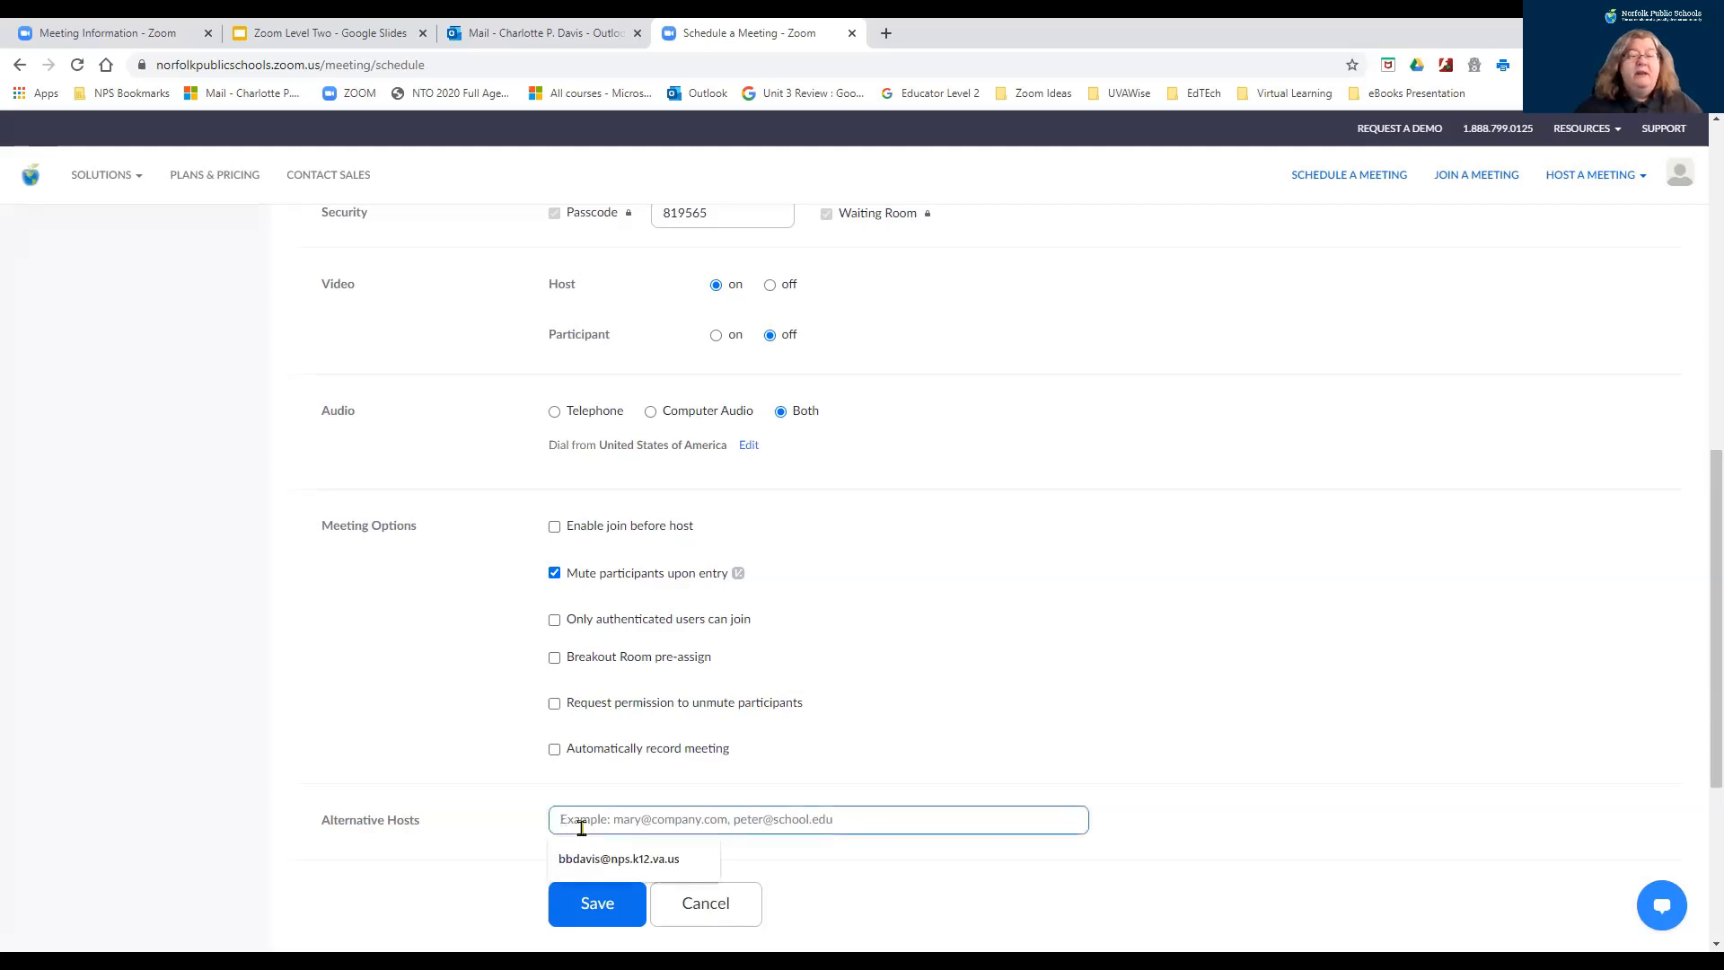
{"action": "left_click", "coordinate": [521, 801]}
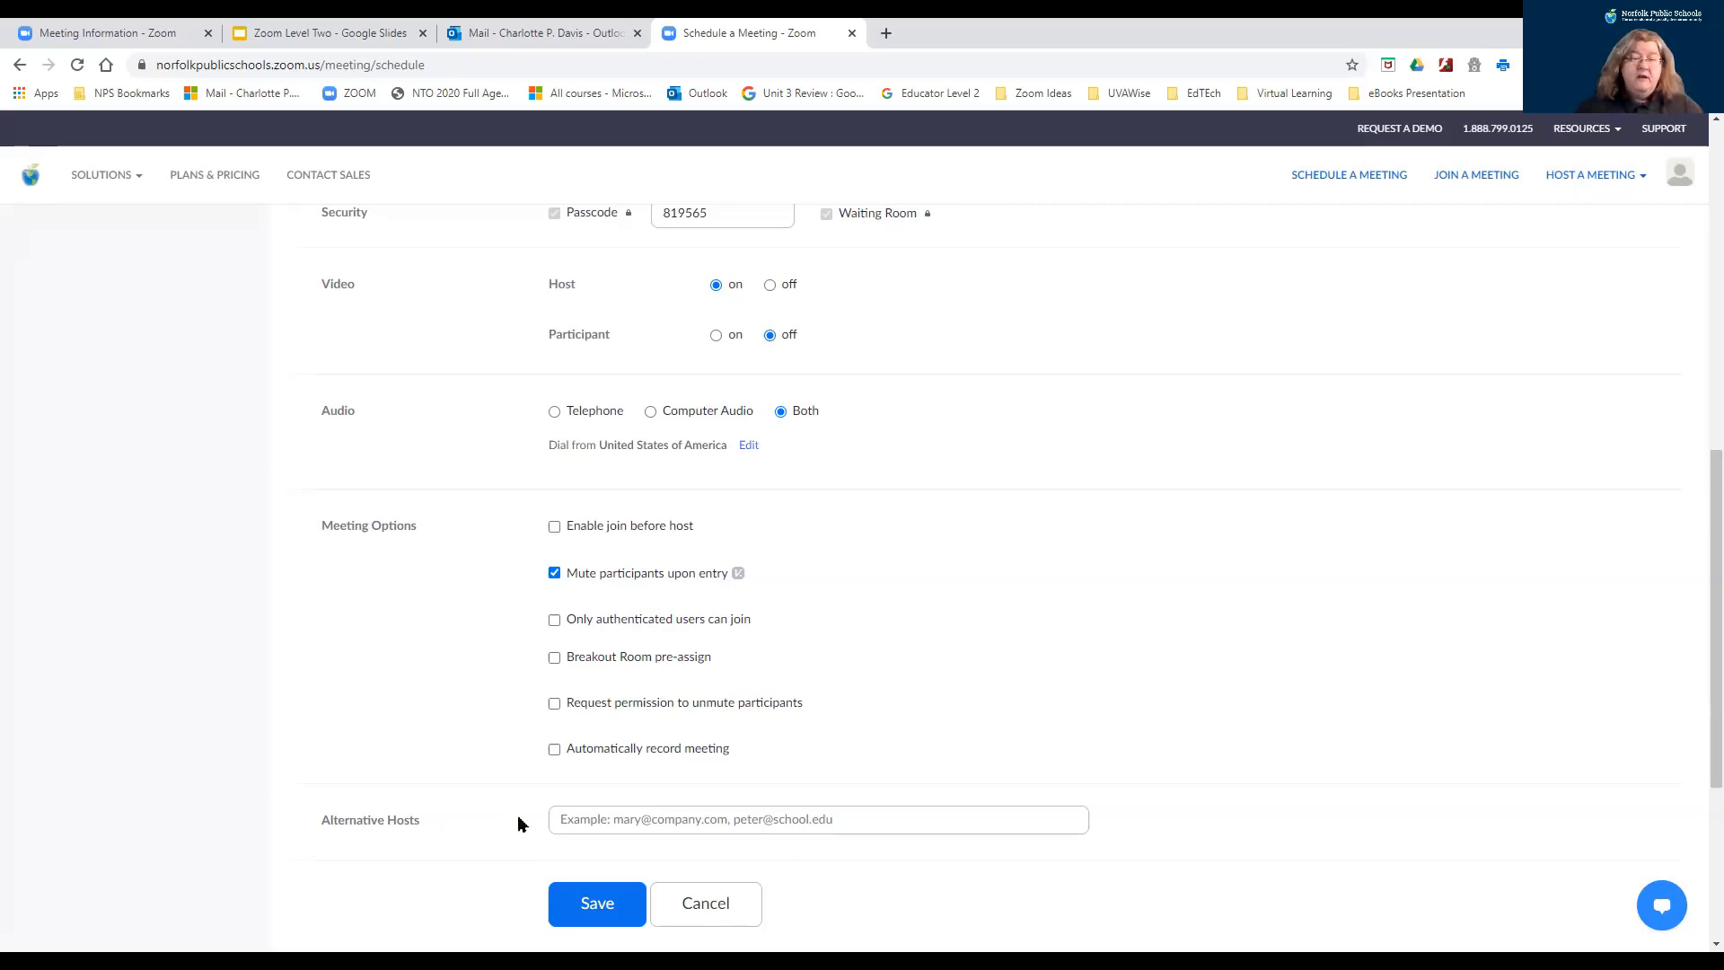
{"action": "left_click", "coordinate": [582, 825]}
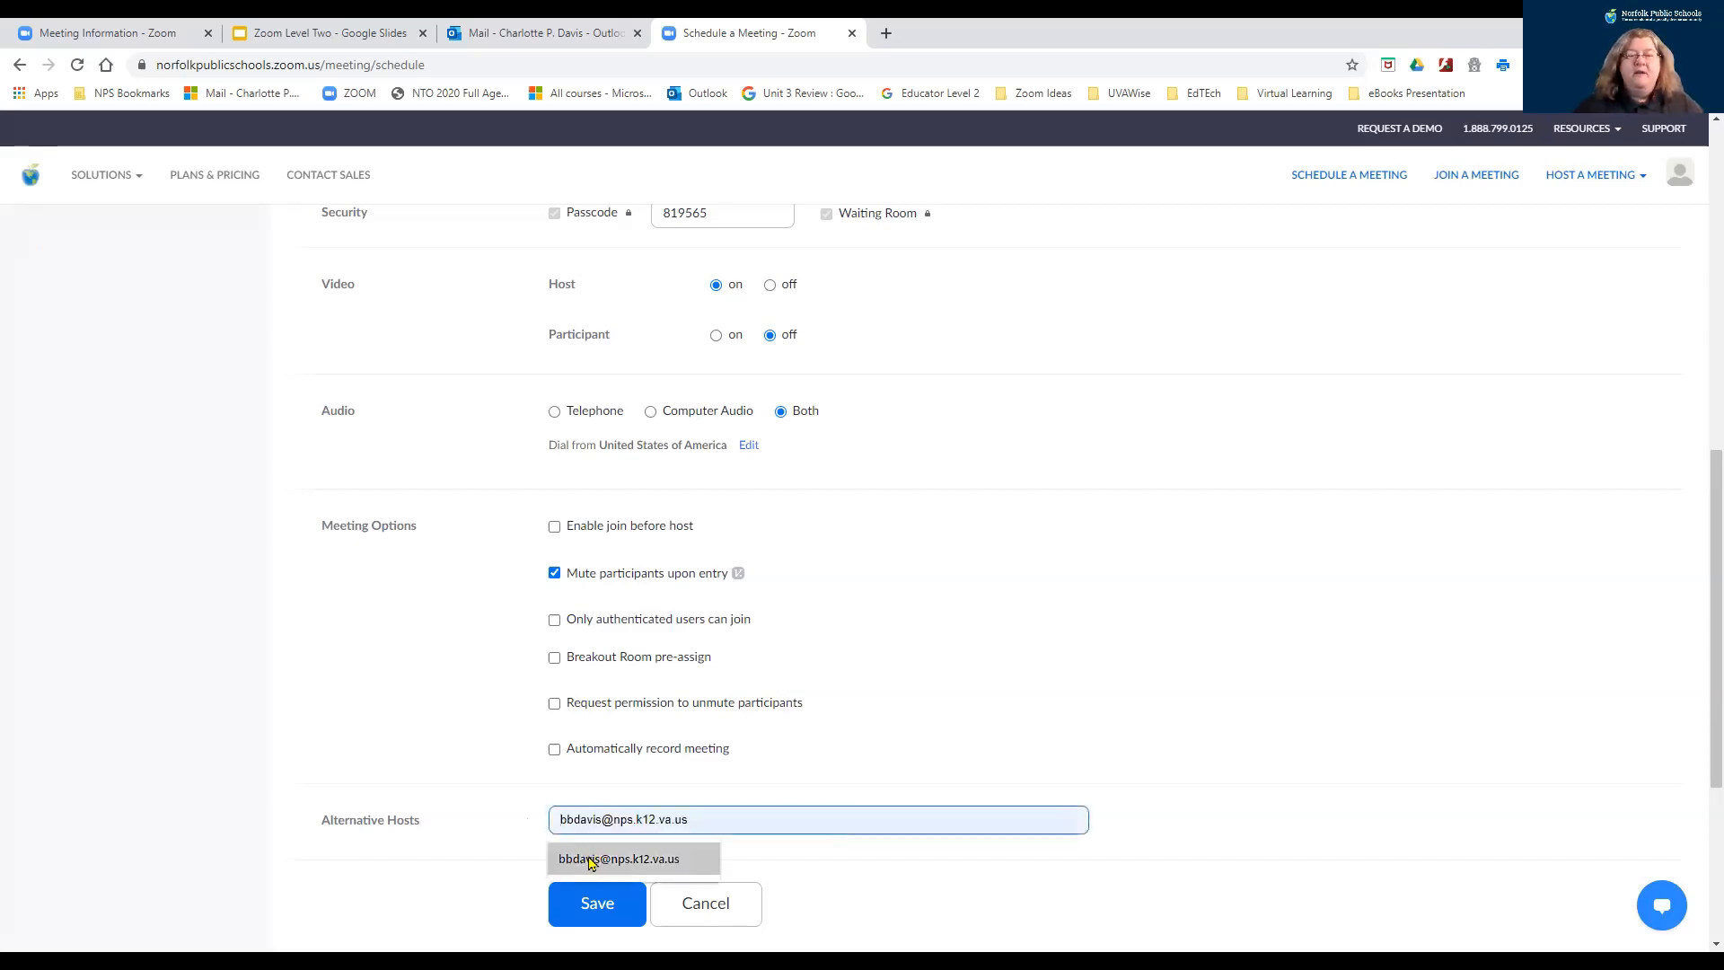
{"action": "left_click", "coordinate": [590, 859]}
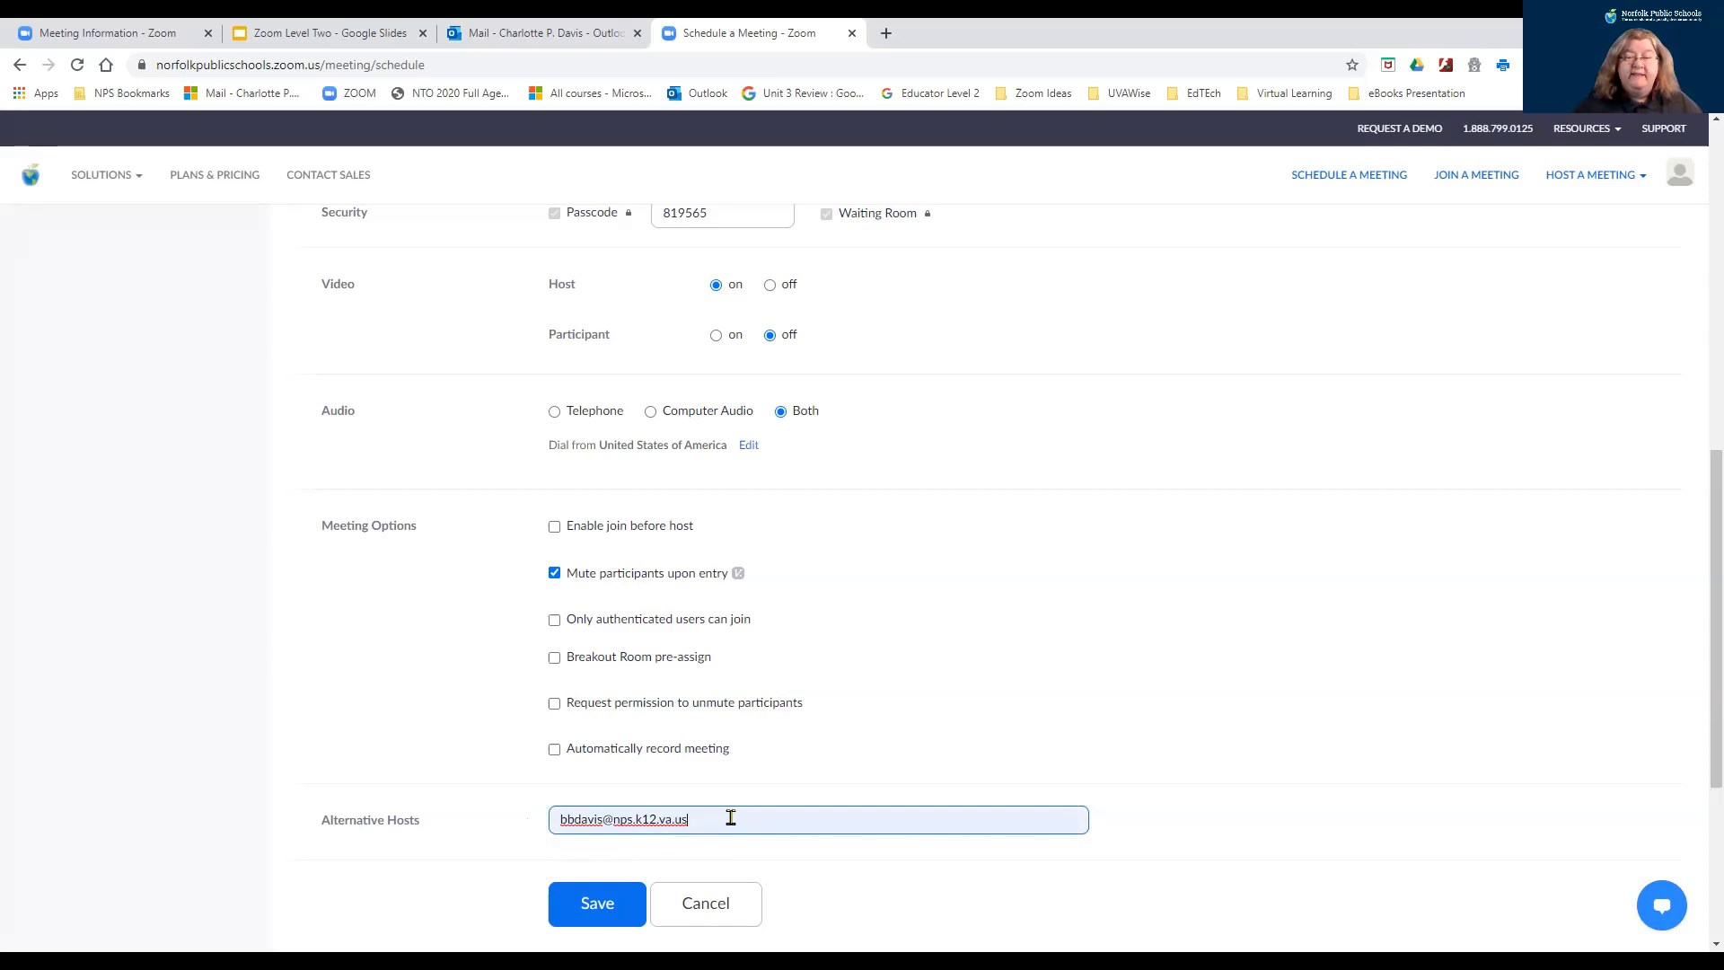
{"action": "left_click", "coordinate": [598, 908]}
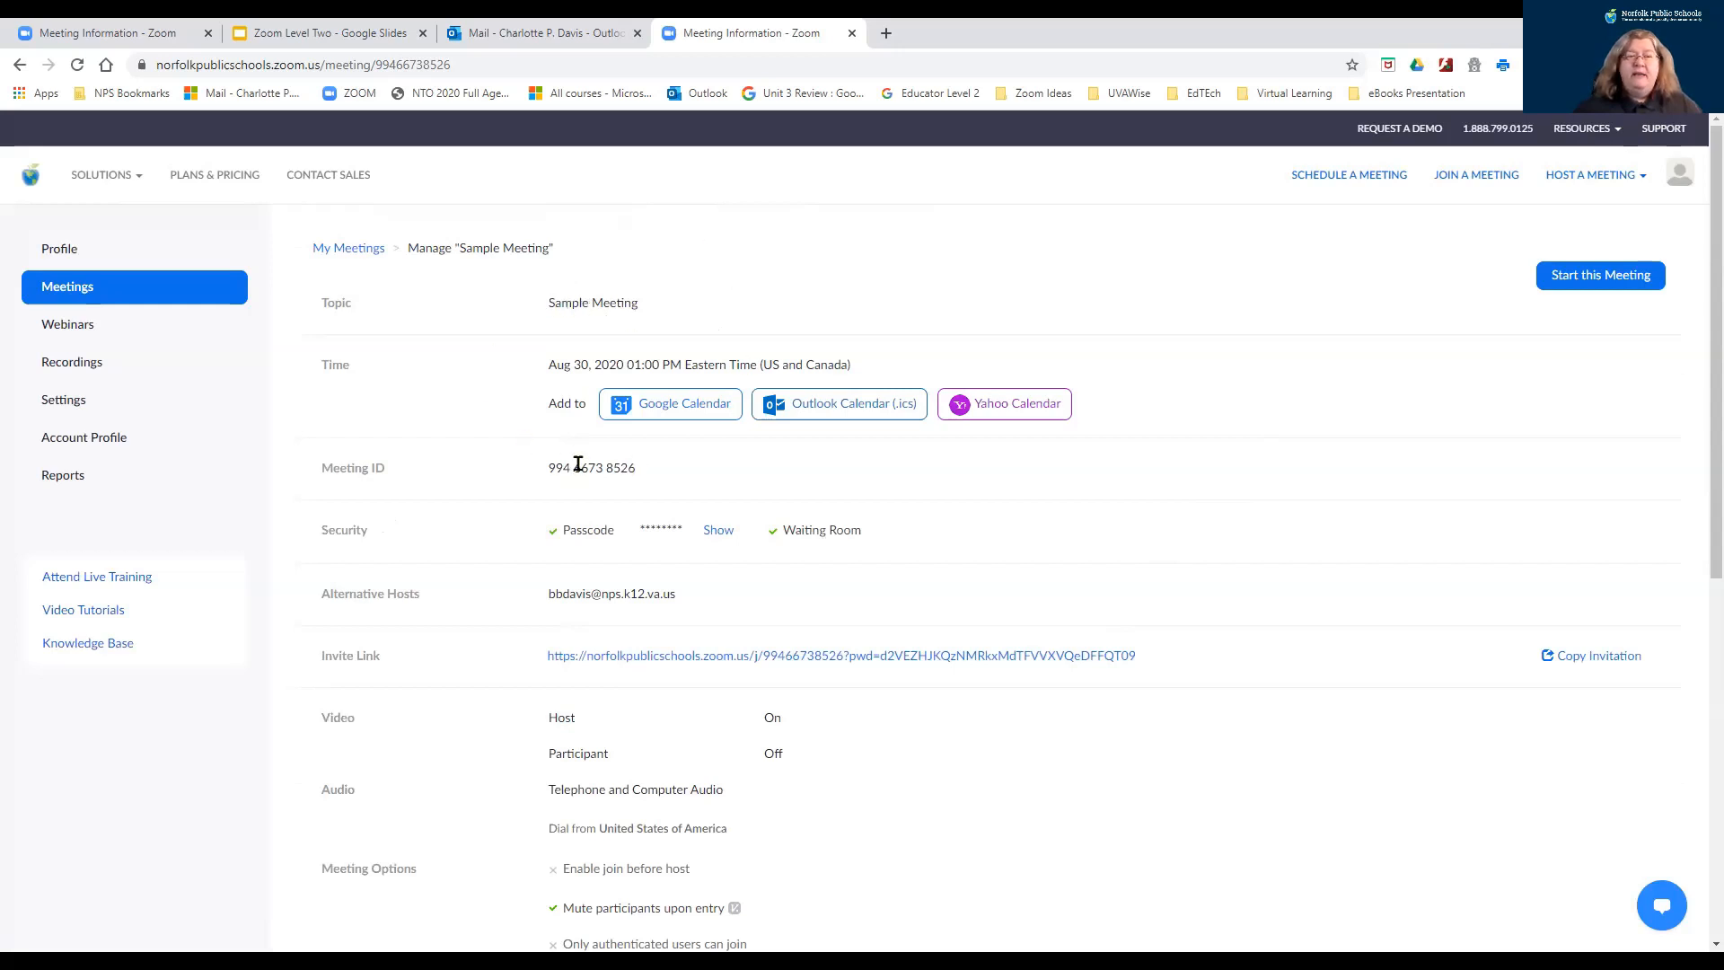
Step: Review the saved meeting's alternative host, invite link and options, viewing the full invitation text without copying it
{"action": "scroll", "coordinate": [1026, 528], "scroll_direction": "down", "scroll_amount": 2}
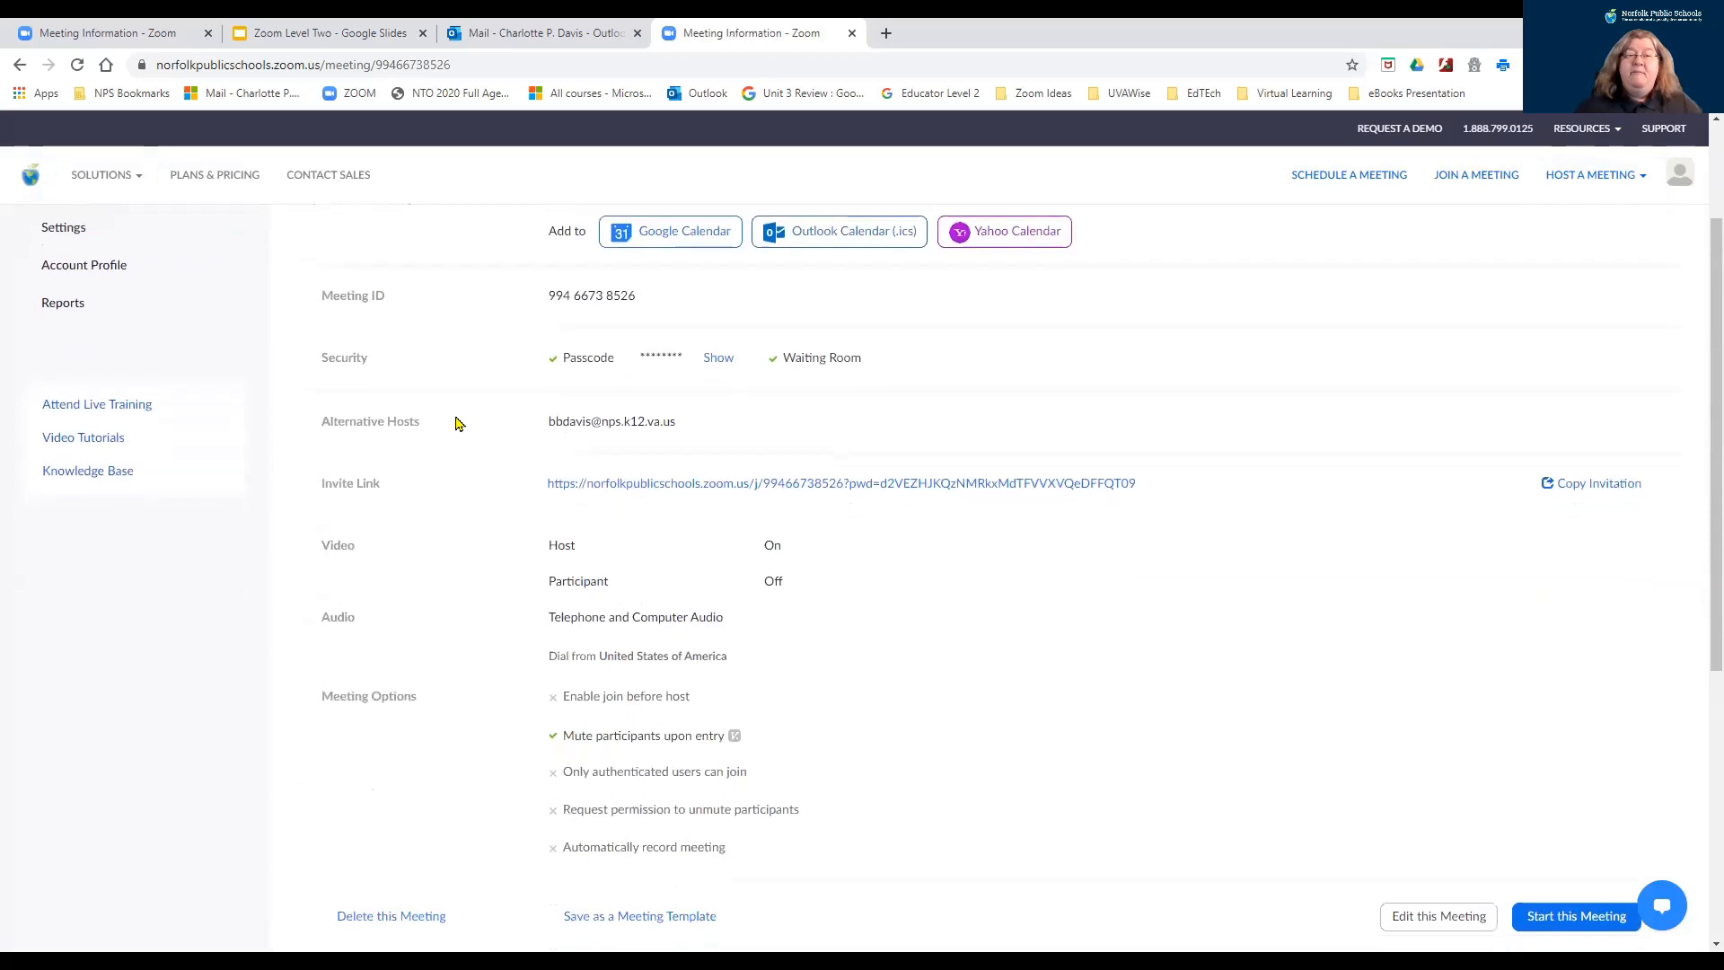
{"action": "left_click_drag", "start_coordinate": [321, 425], "coordinate": [685, 431]}
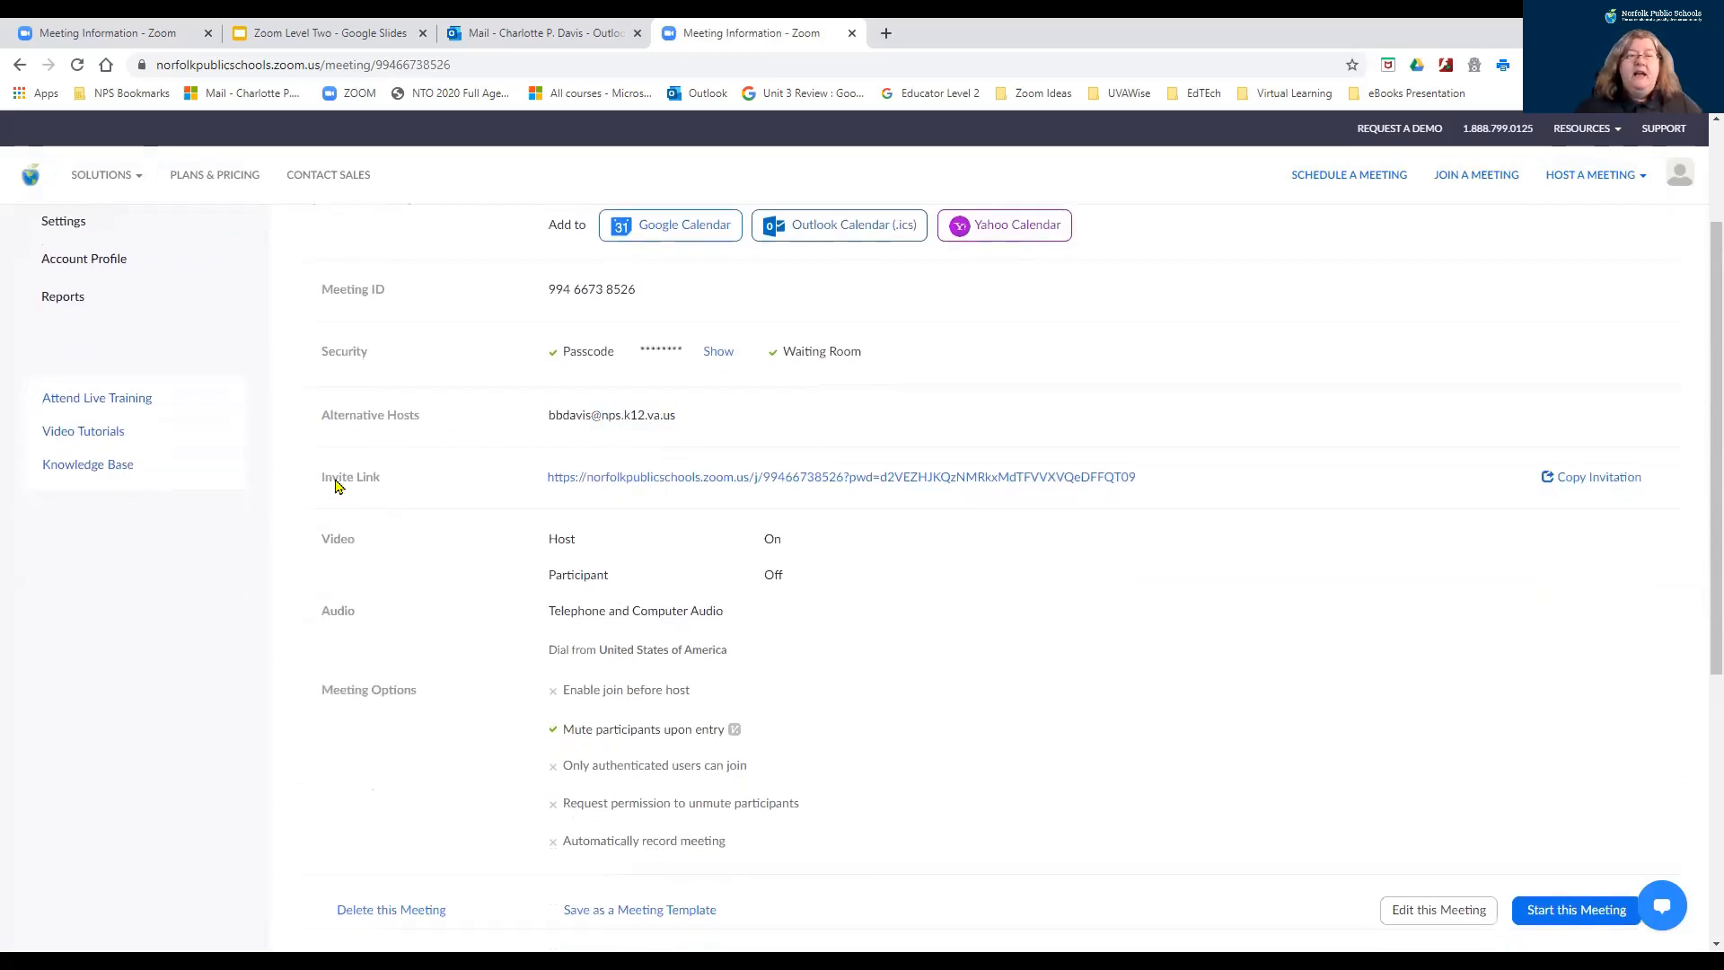
{"action": "left_click", "coordinate": [1595, 478]}
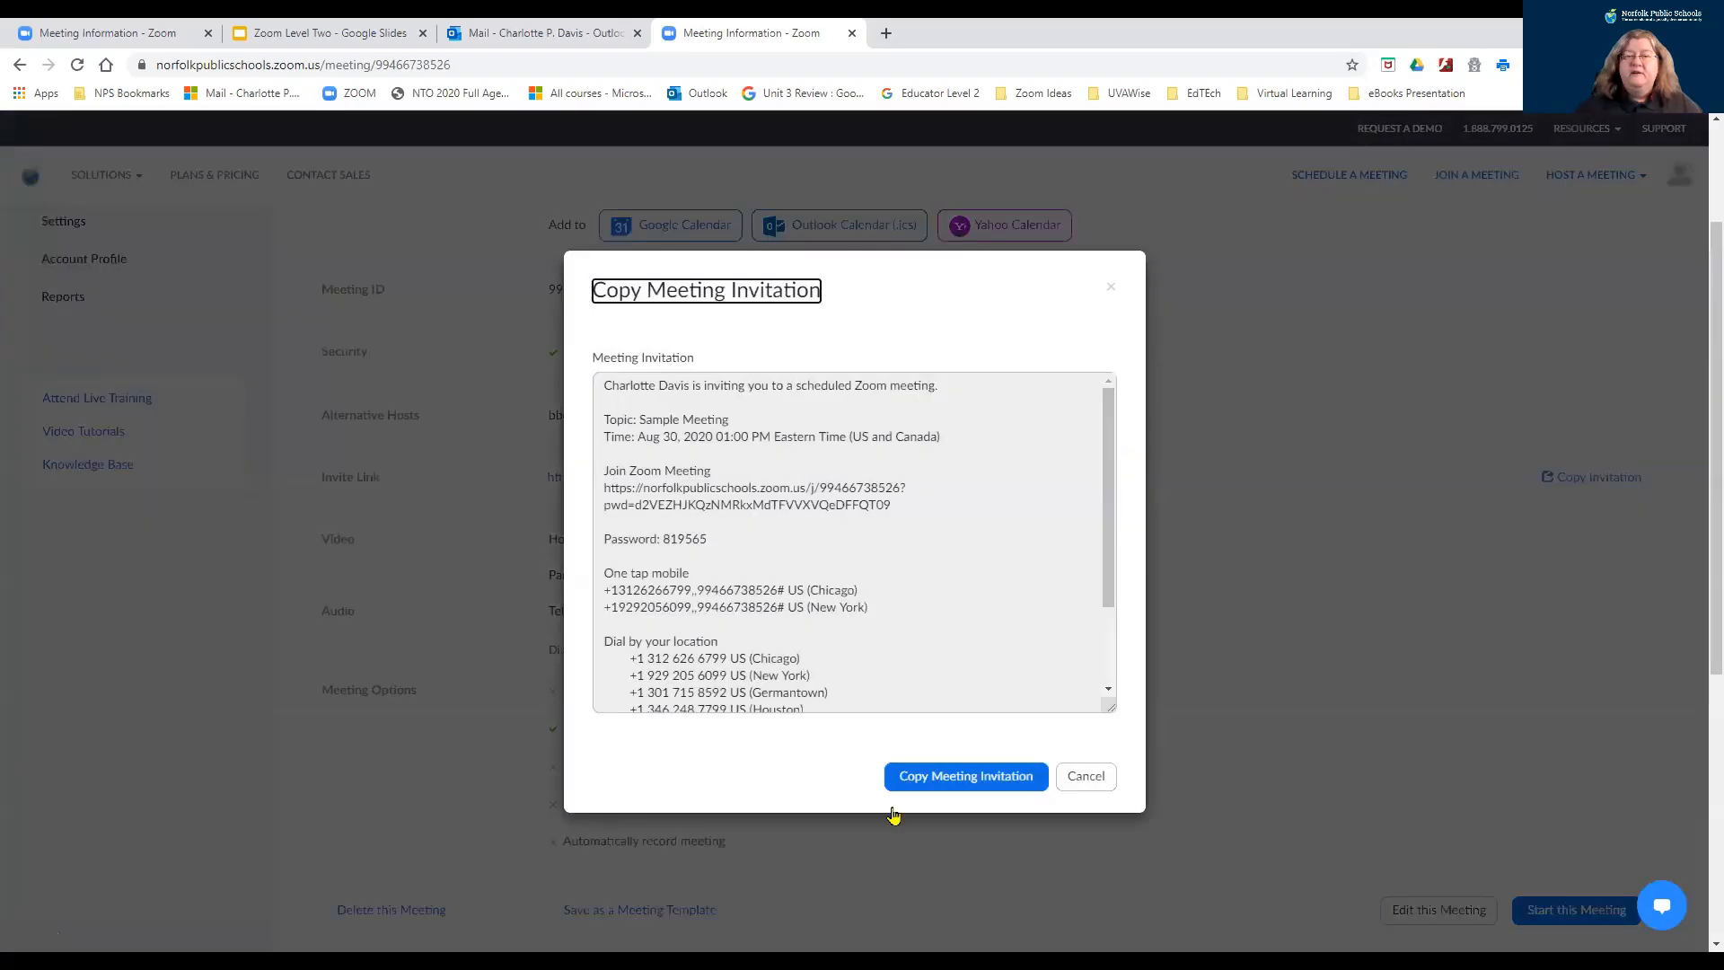
{"action": "left_click", "coordinate": [1086, 777]}
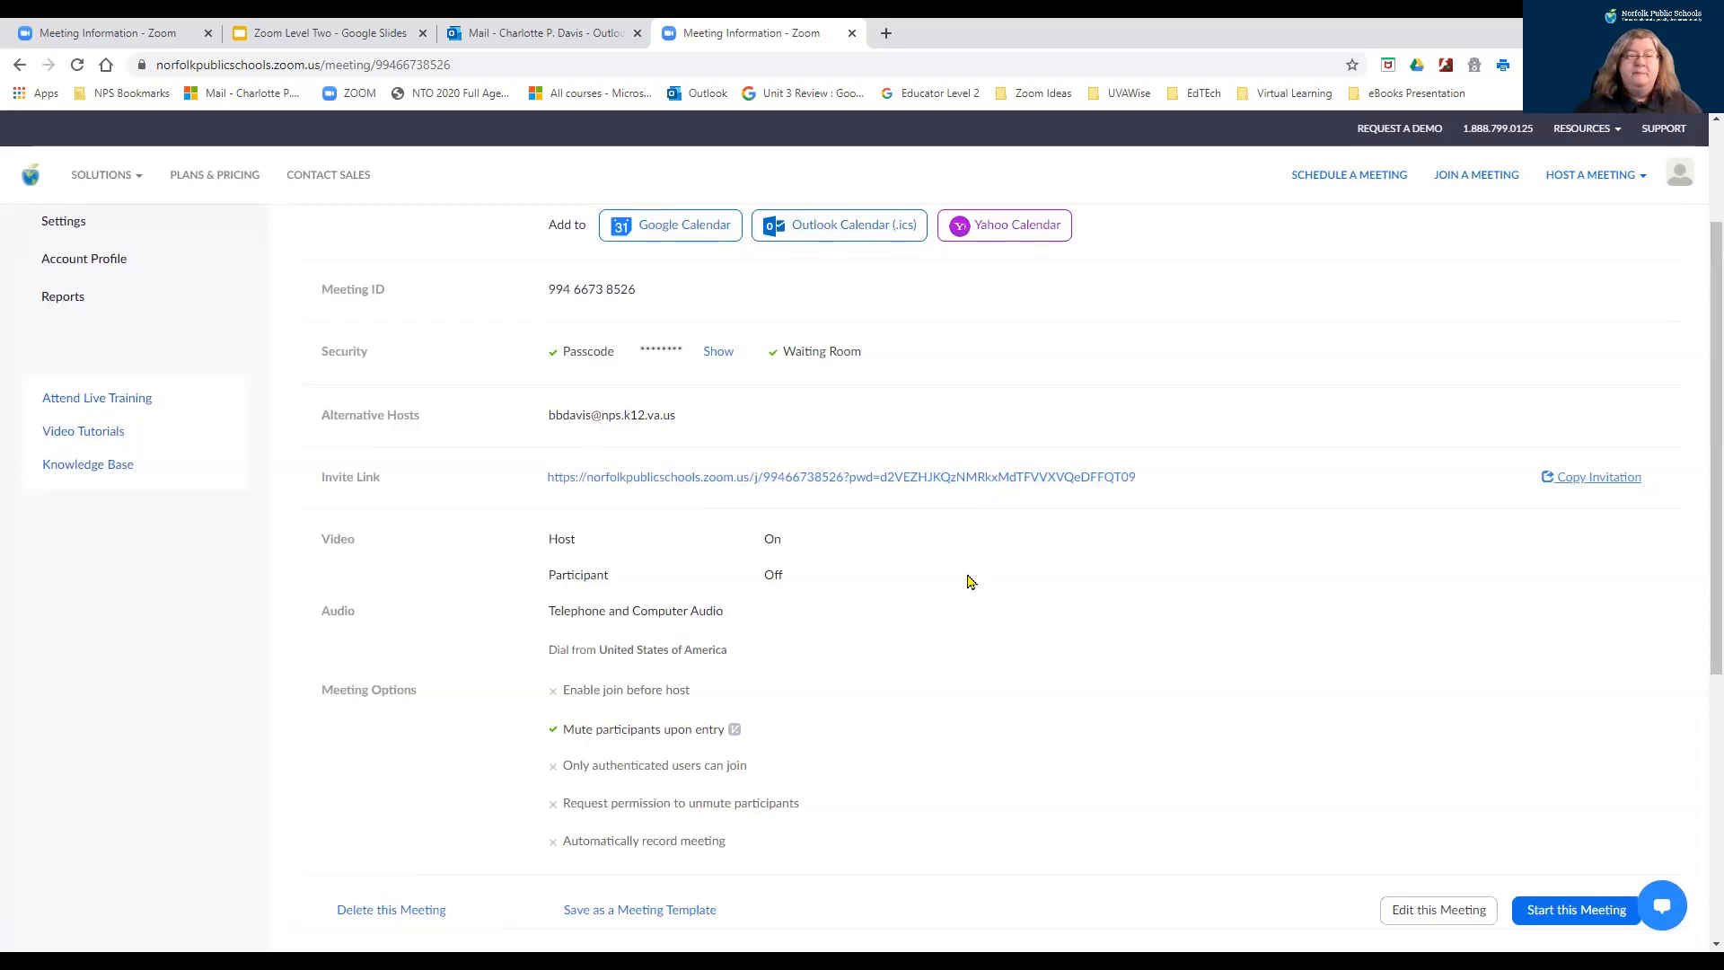
{"action": "scroll", "coordinate": [966, 586], "scroll_direction": "down", "scroll_amount": 1}
{"action": "scroll", "coordinate": [719, 566], "scroll_direction": "down", "scroll_amount": 1}
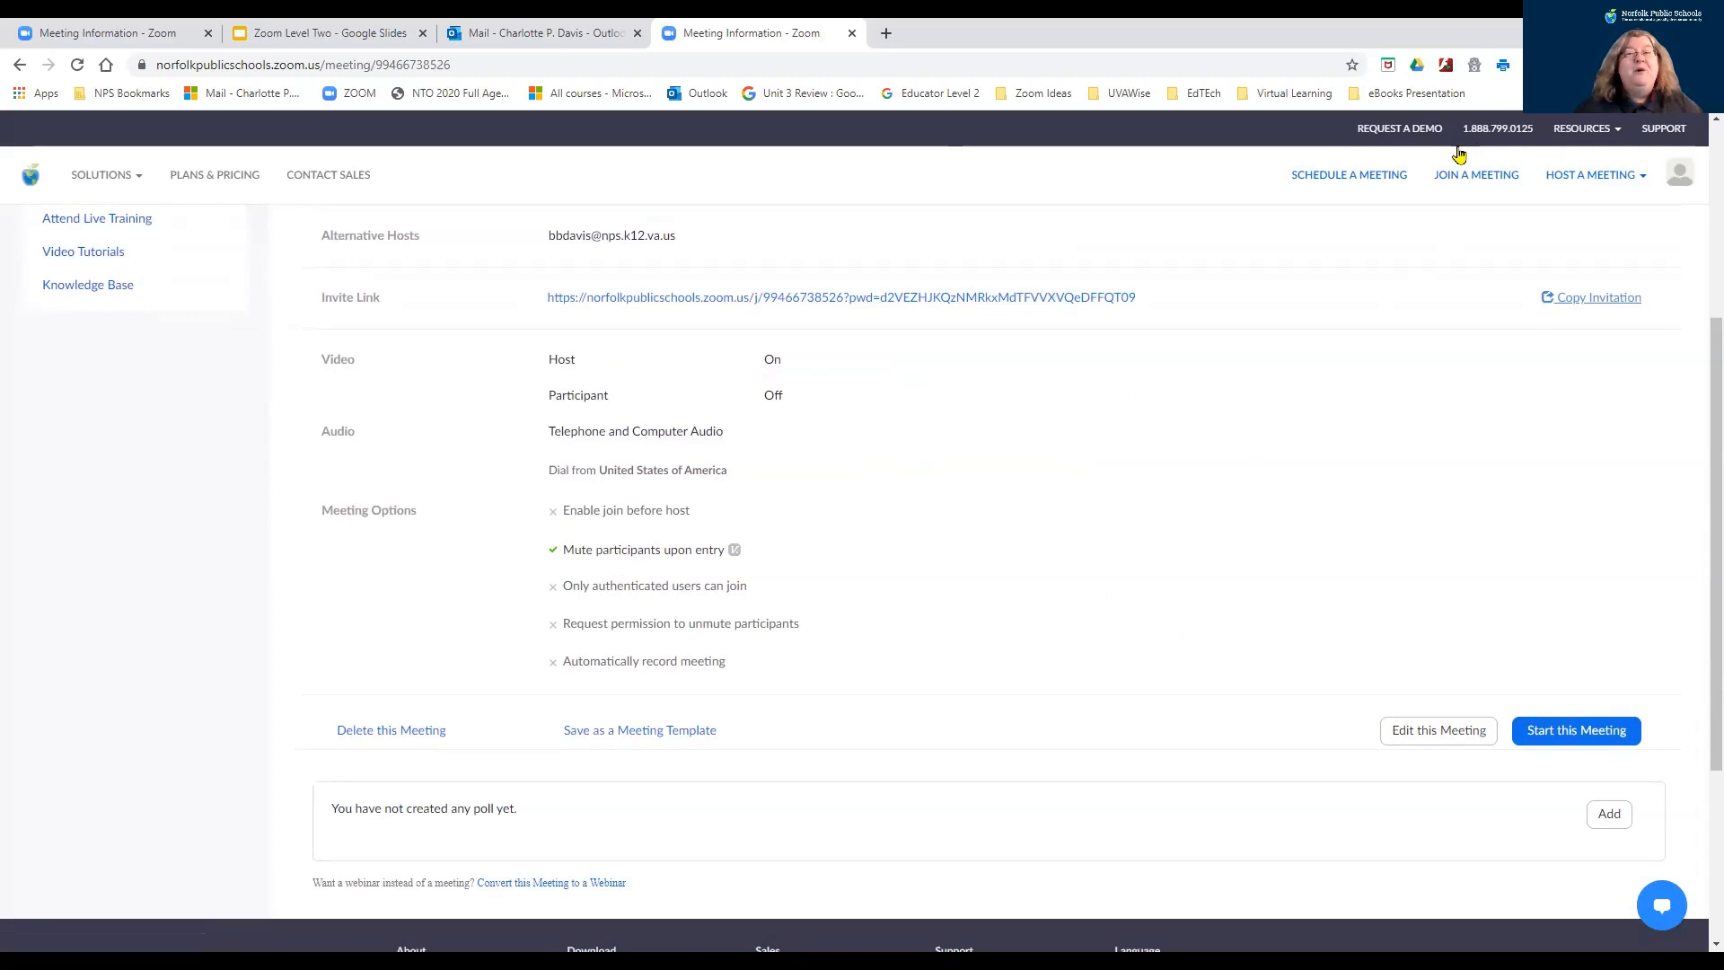
Step: Reopen Sample Meeting from the upcoming meetings and go to its poll section
{"action": "left_click", "coordinate": [1386, 170]}
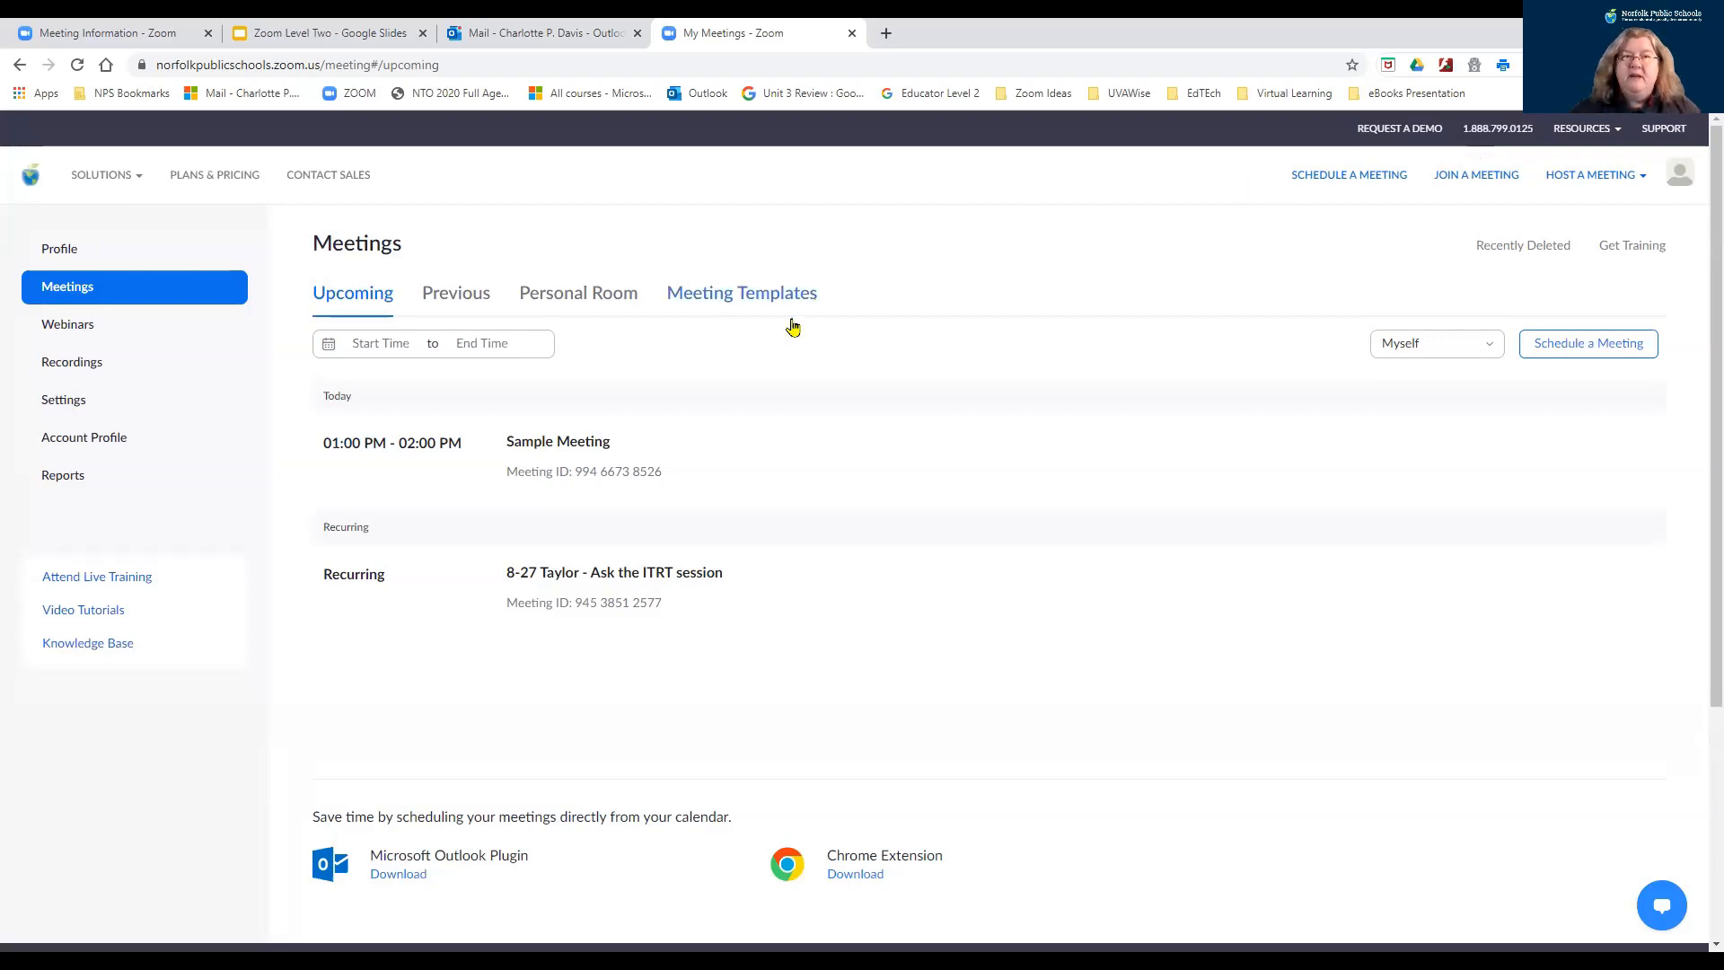
{"action": "left_click", "coordinate": [566, 445]}
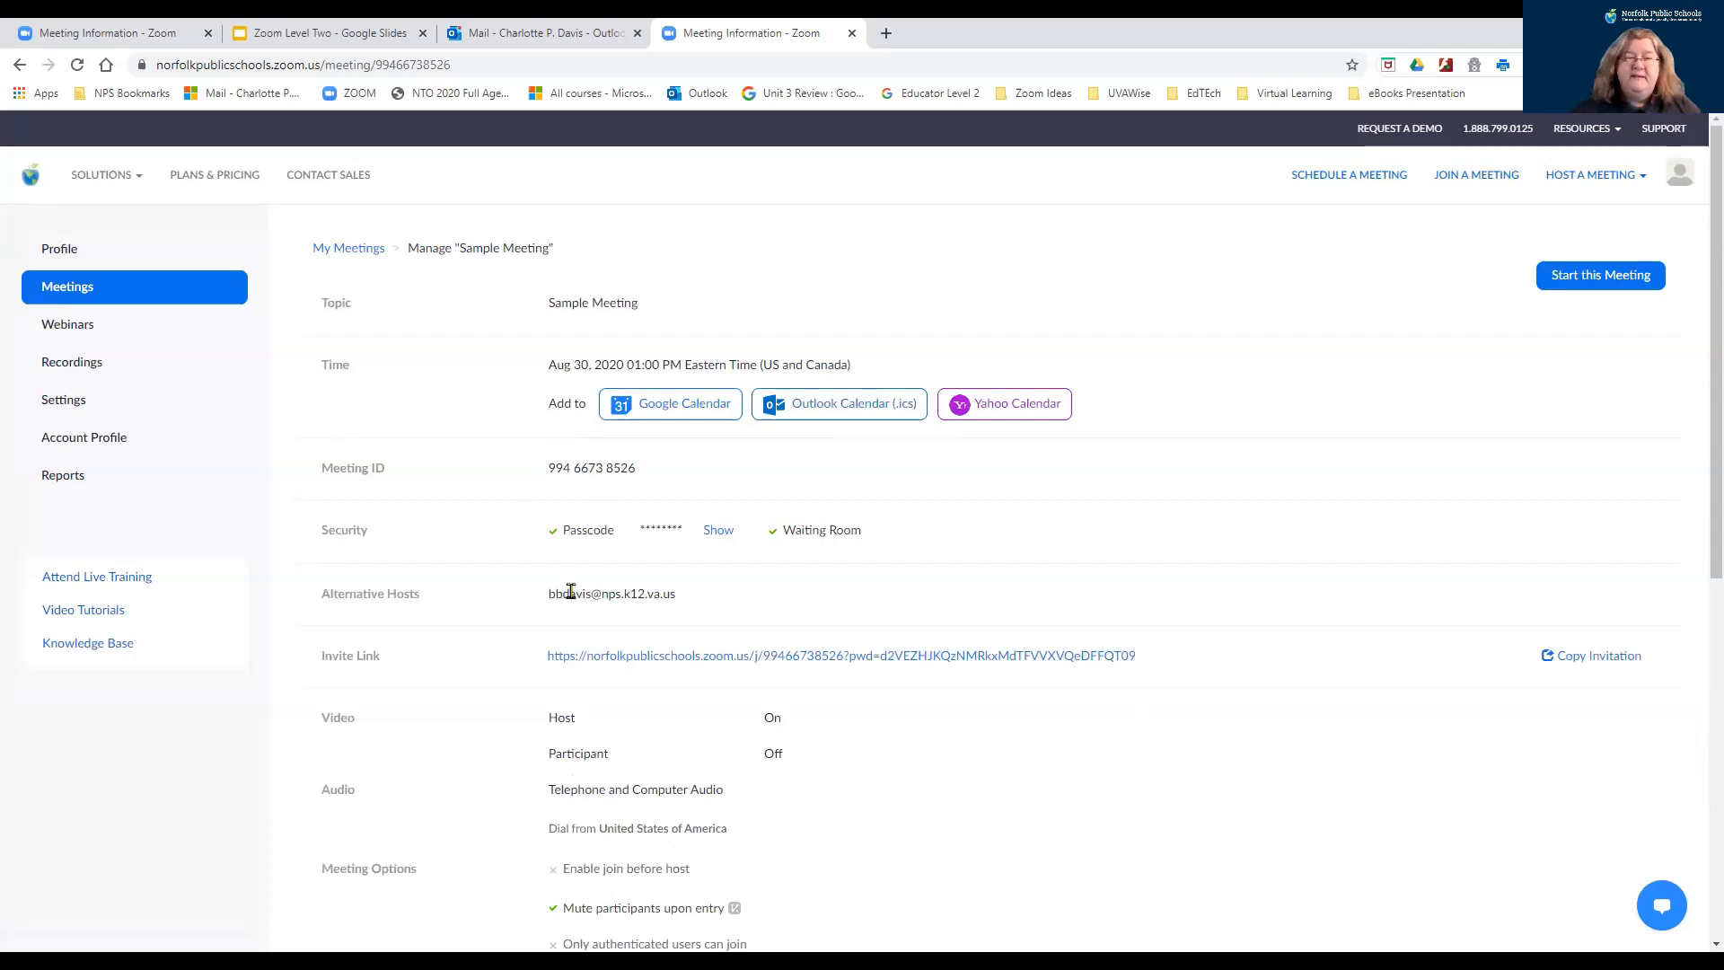
{"action": "scroll", "coordinate": [745, 609], "scroll_direction": "down", "scroll_amount": 3}
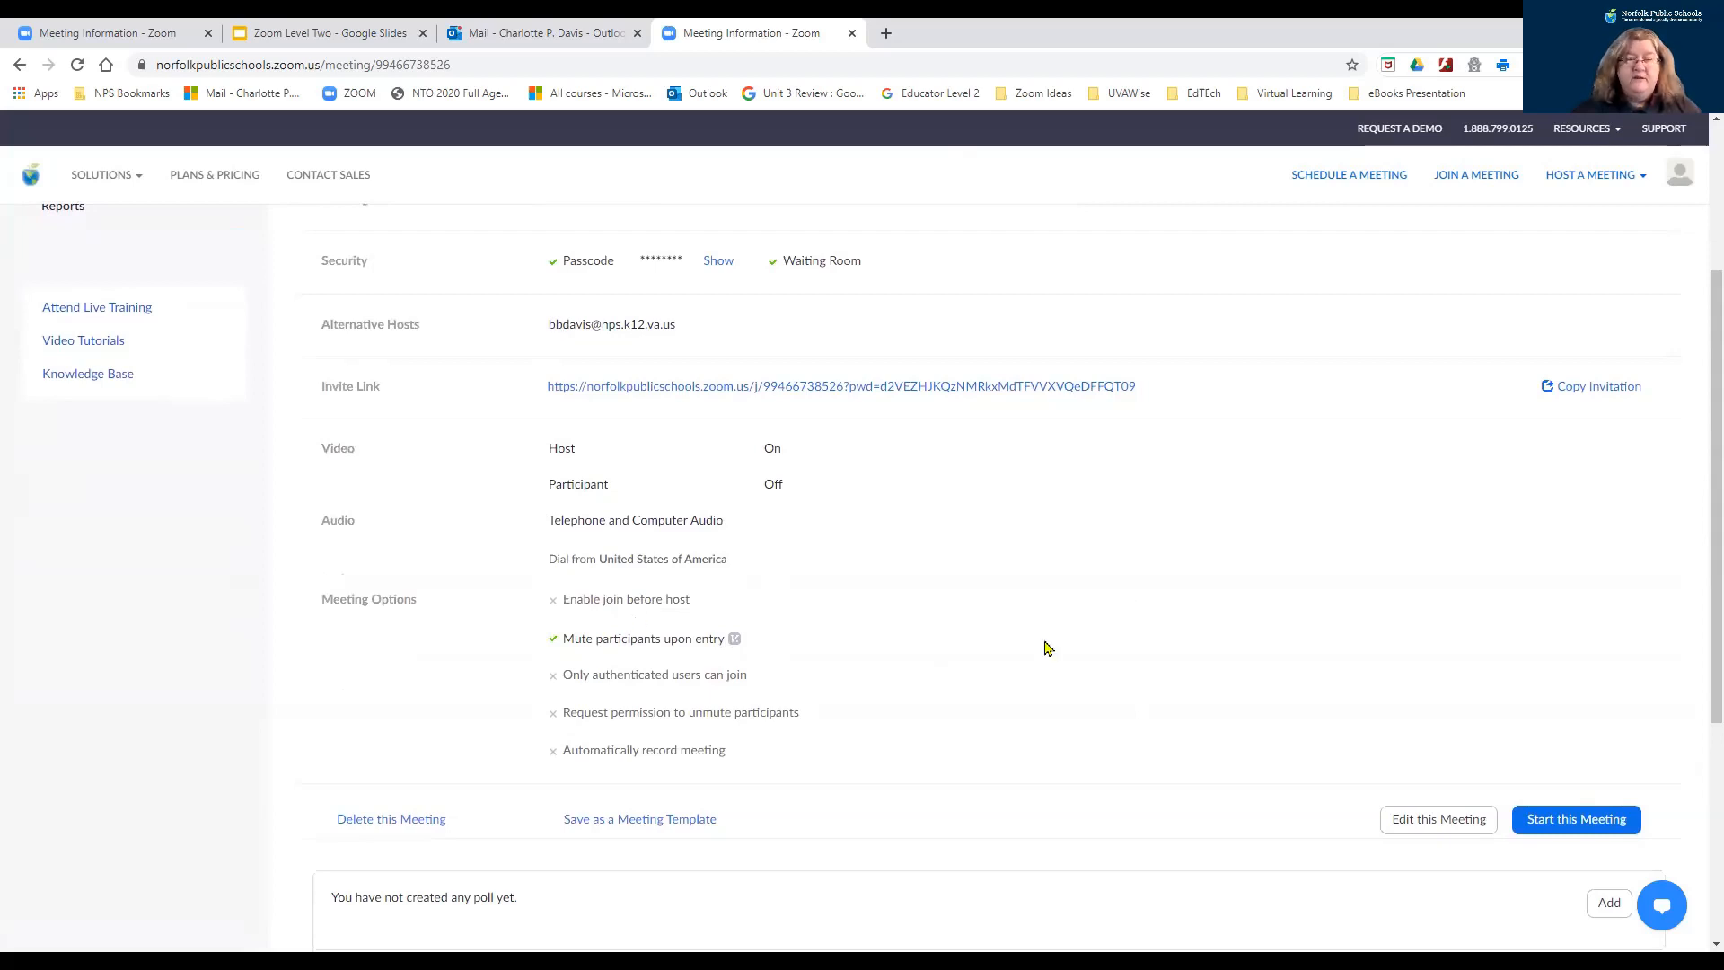
{"action": "scroll", "coordinate": [1051, 647], "scroll_direction": "down", "scroll_amount": 2}
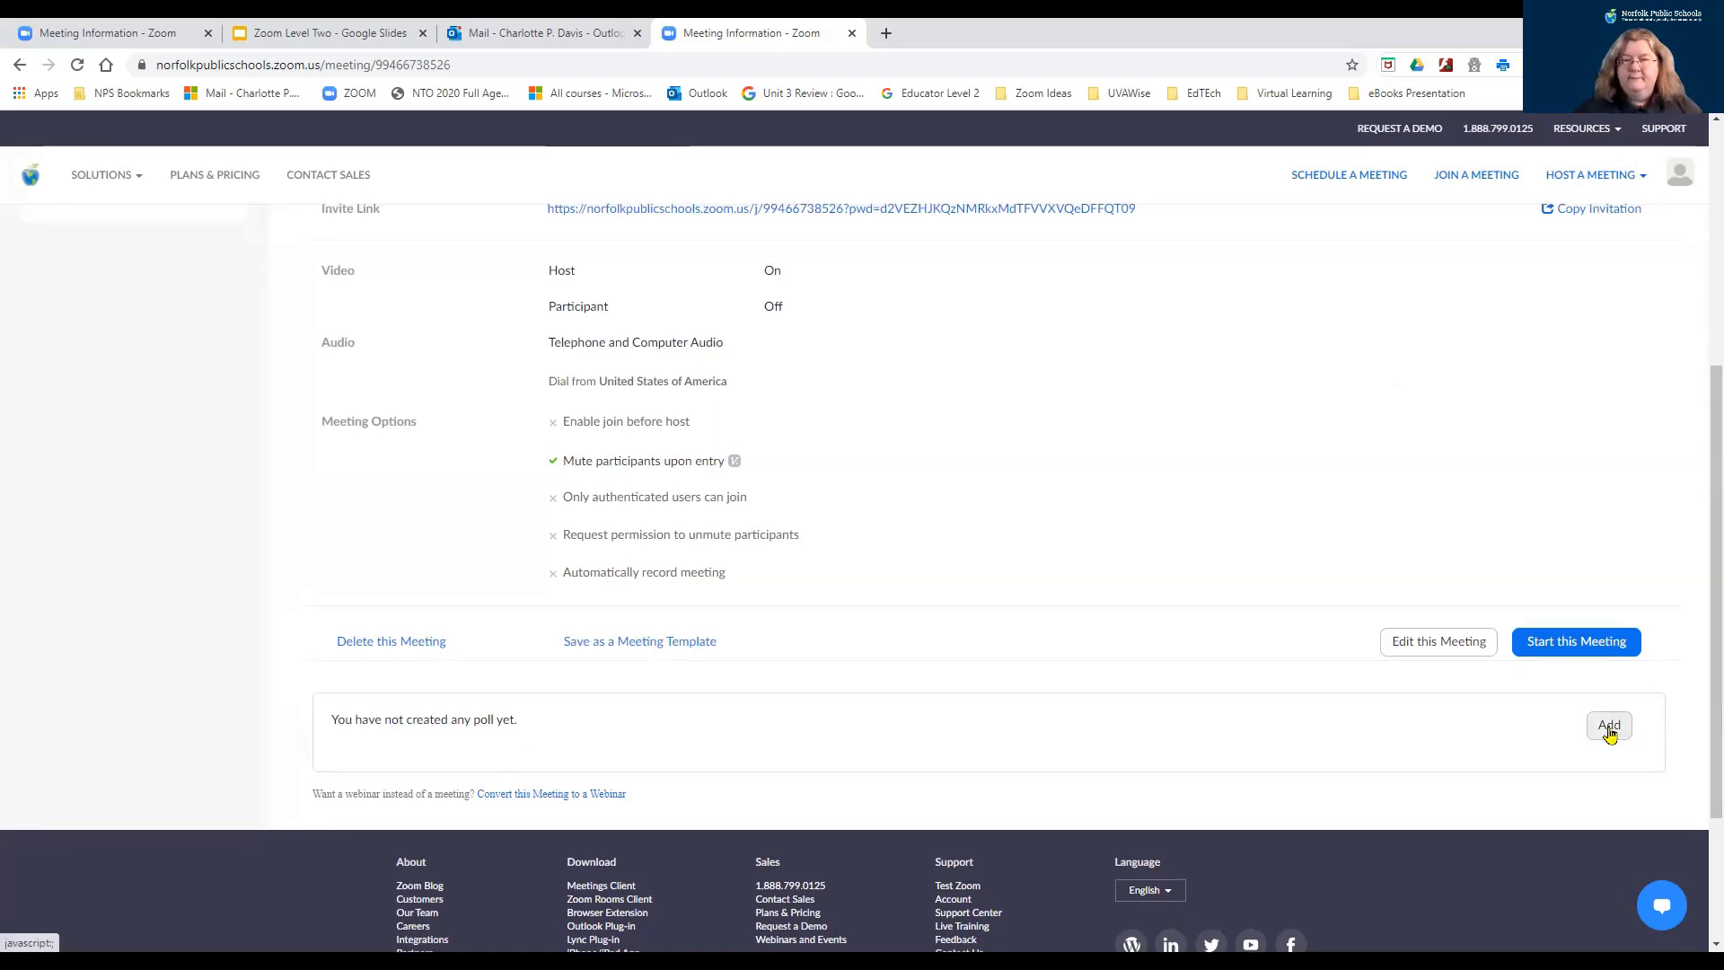
Step: Add a poll titled Sample to the meeting, with the first question "What are Zoom polls?"
{"action": "left_click", "coordinate": [1609, 728]}
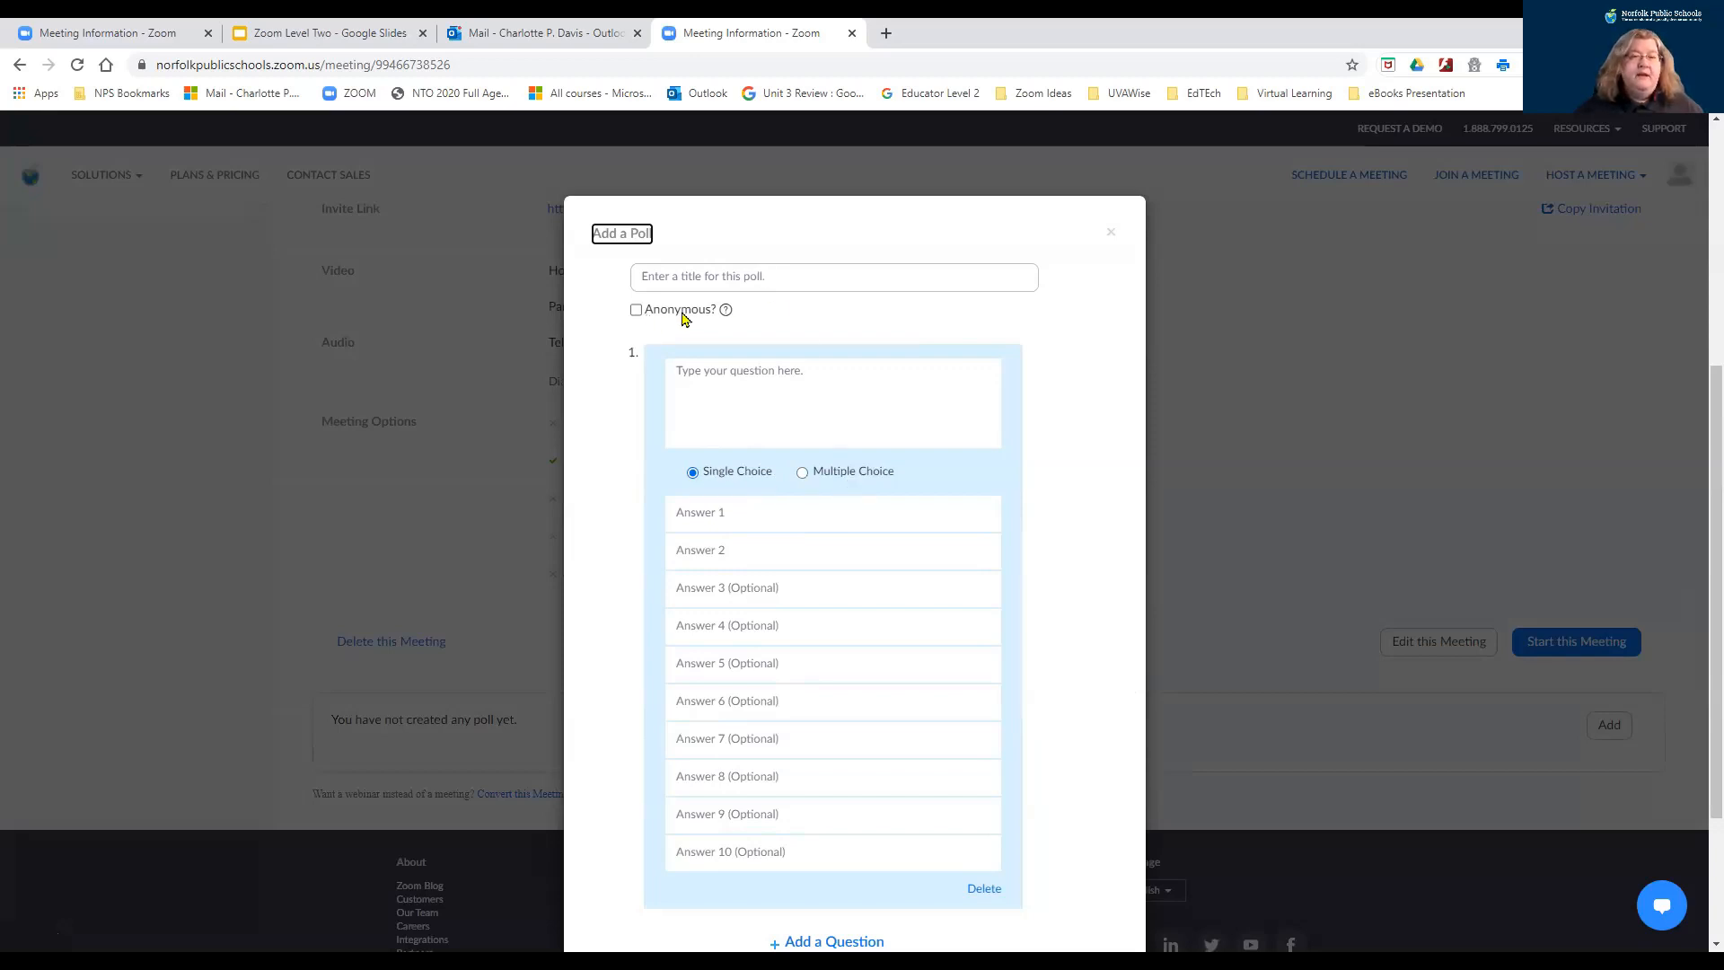
{"action": "left_click", "coordinate": [686, 277]}
{"action": "type", "text": "Sample"}
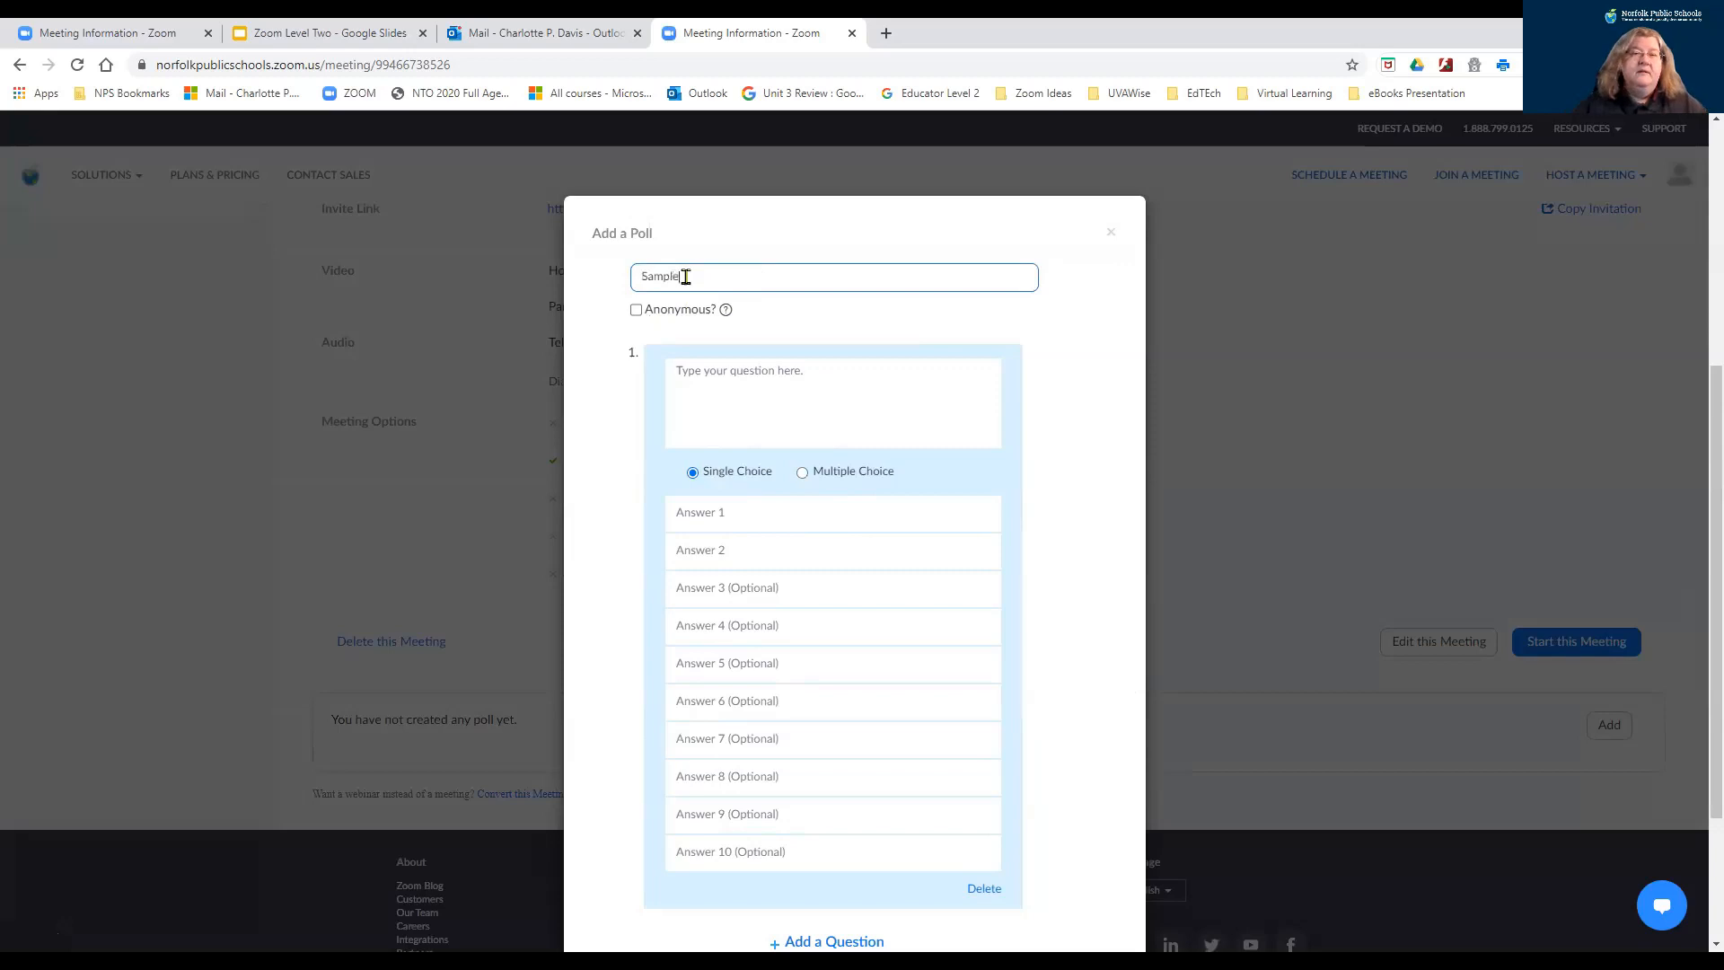
{"action": "left_click", "coordinate": [768, 388]}
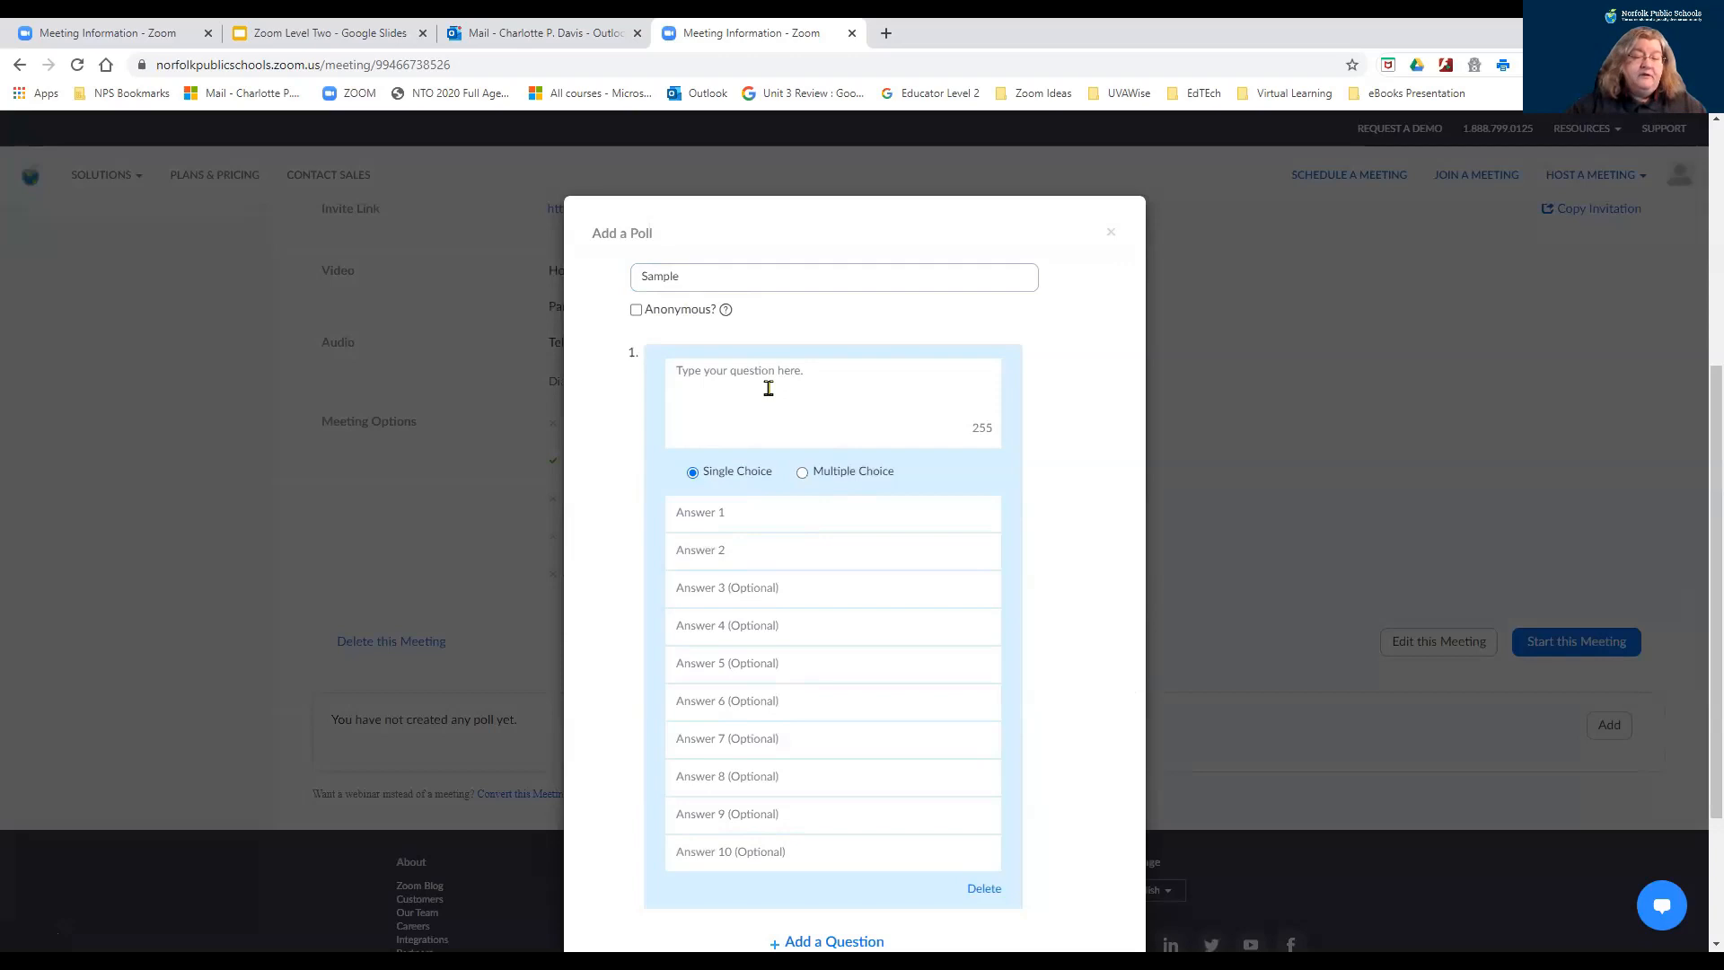
{"action": "type", "text": "What ar"}
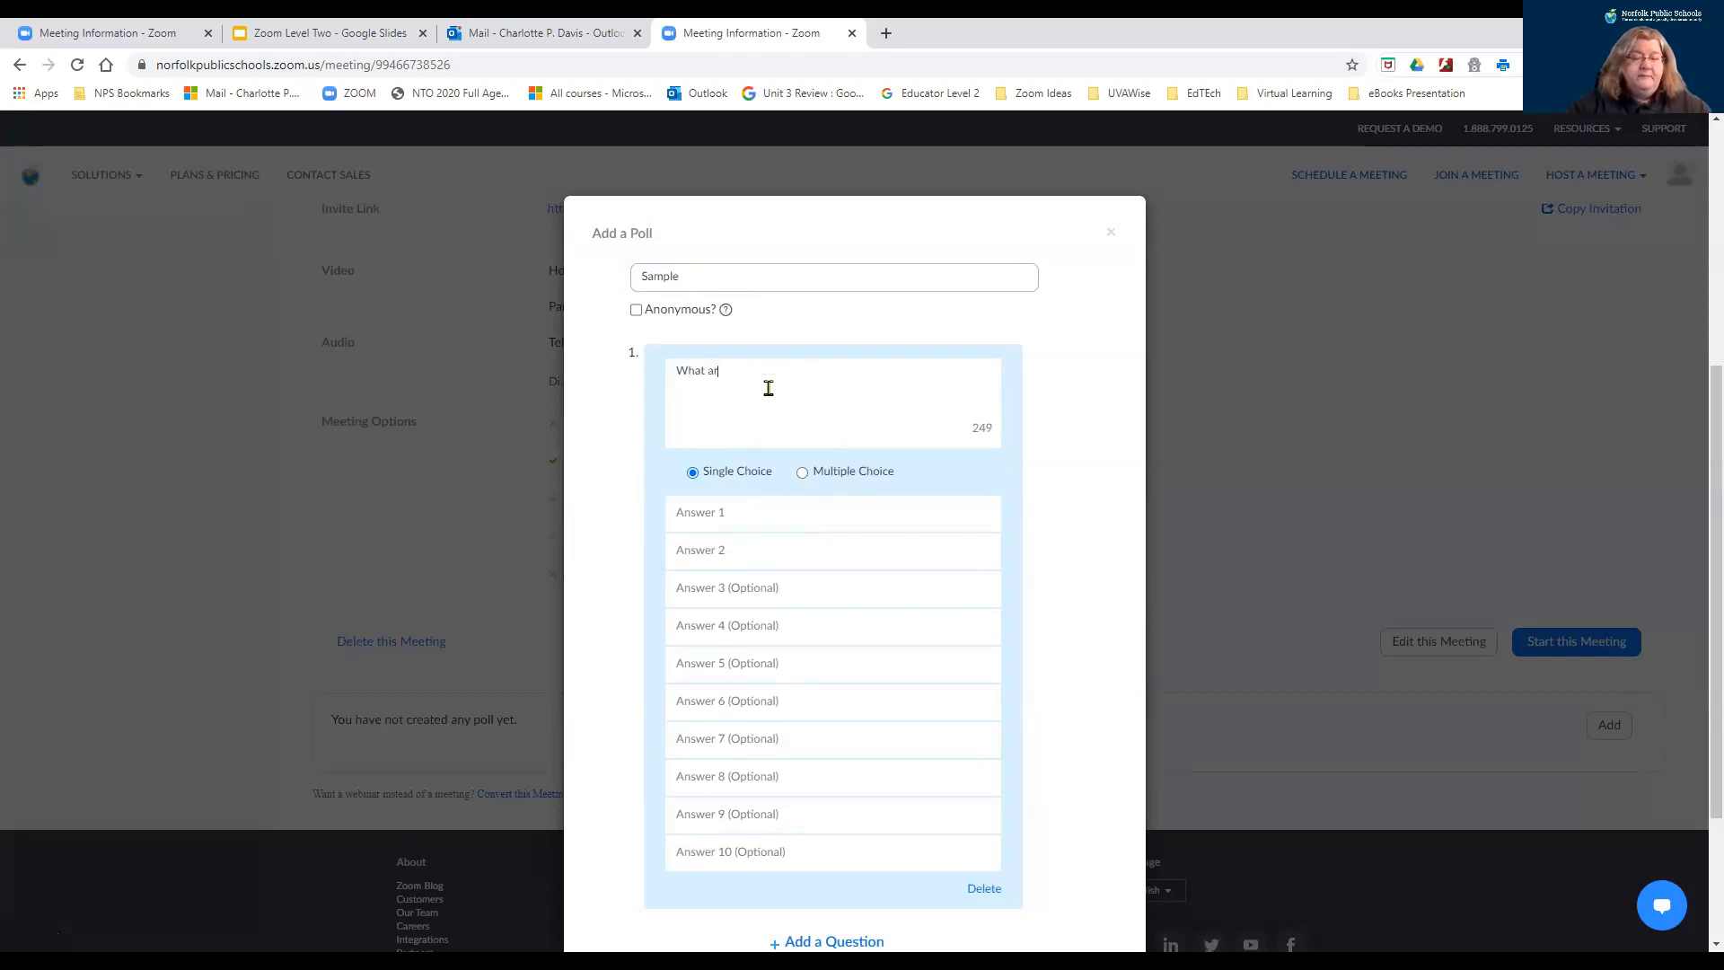
{"action": "type", "text": "e Zoom po"}
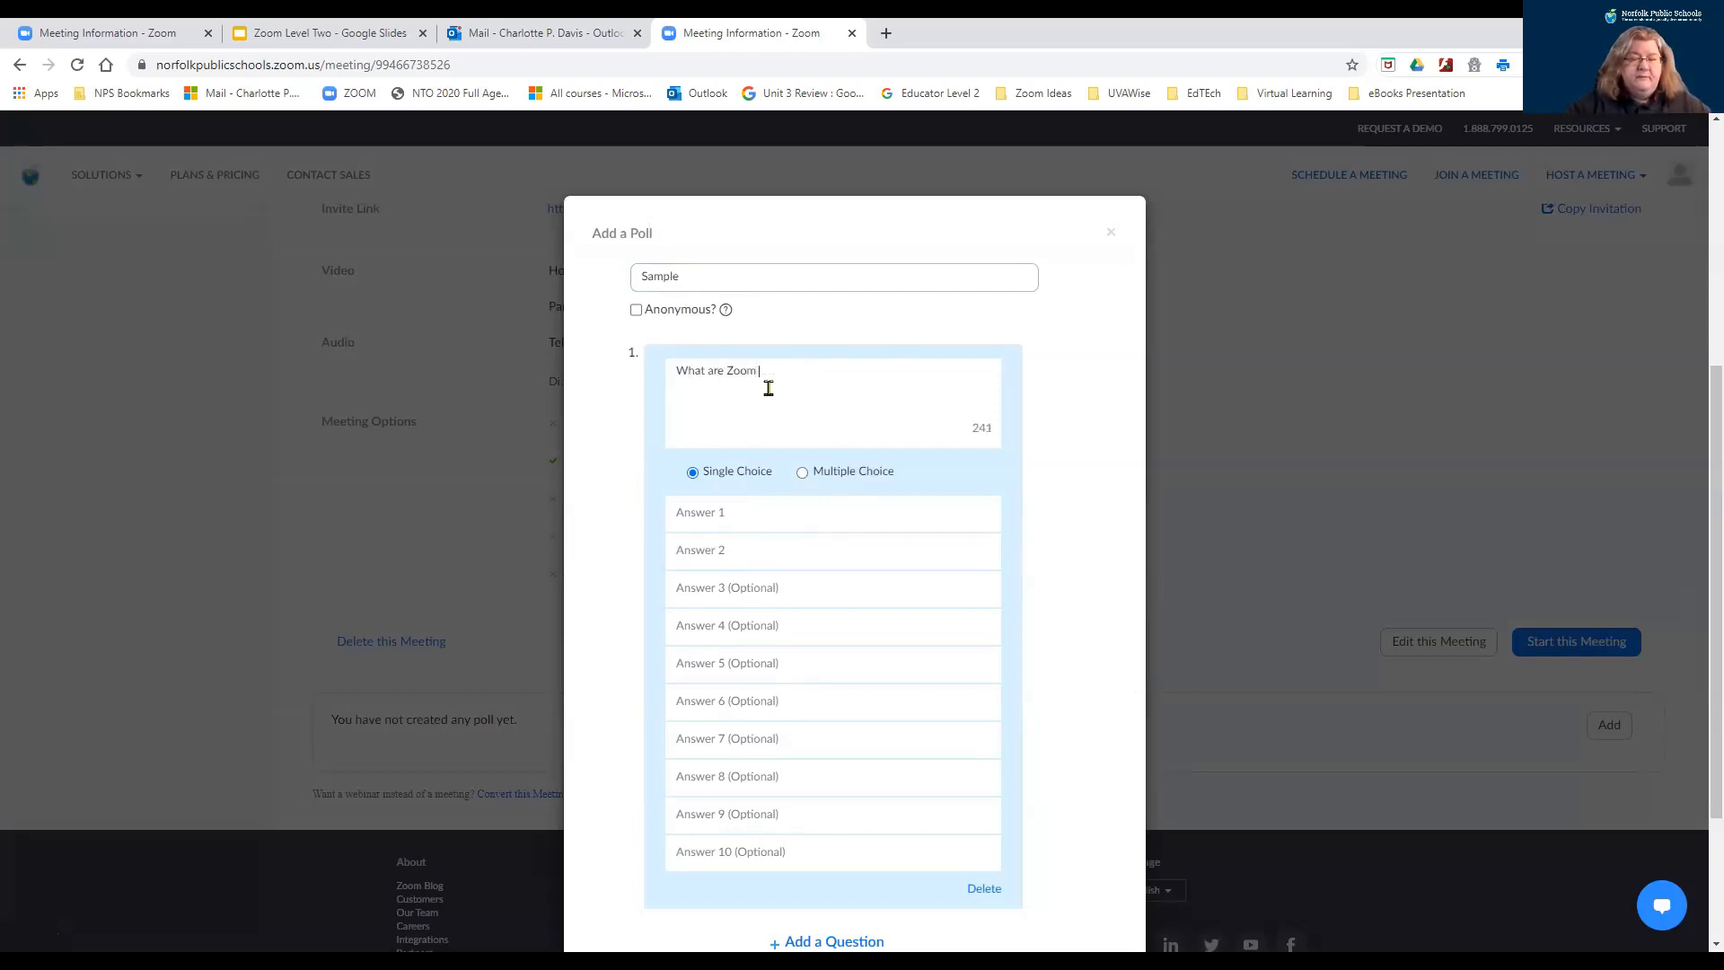
{"action": "type", "text": "?"}
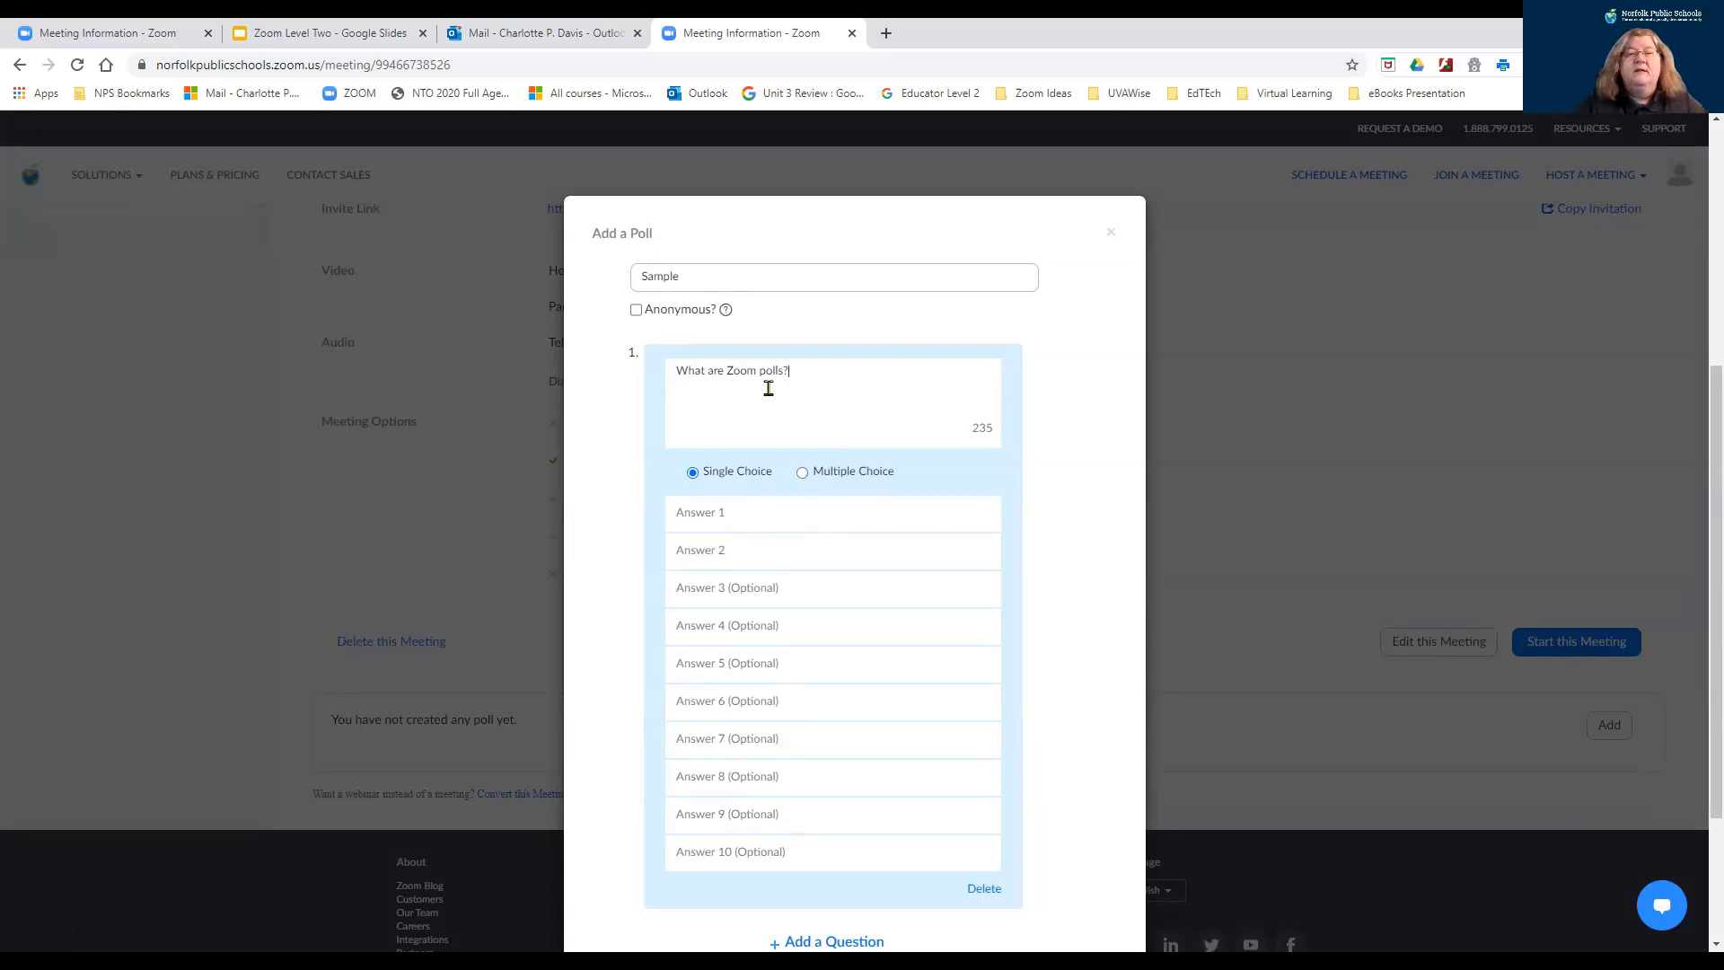
Step: Fill in the first two poll answers as "a quick way to collect feedback" and "short assessments"
{"action": "left_click", "coordinate": [761, 514]}
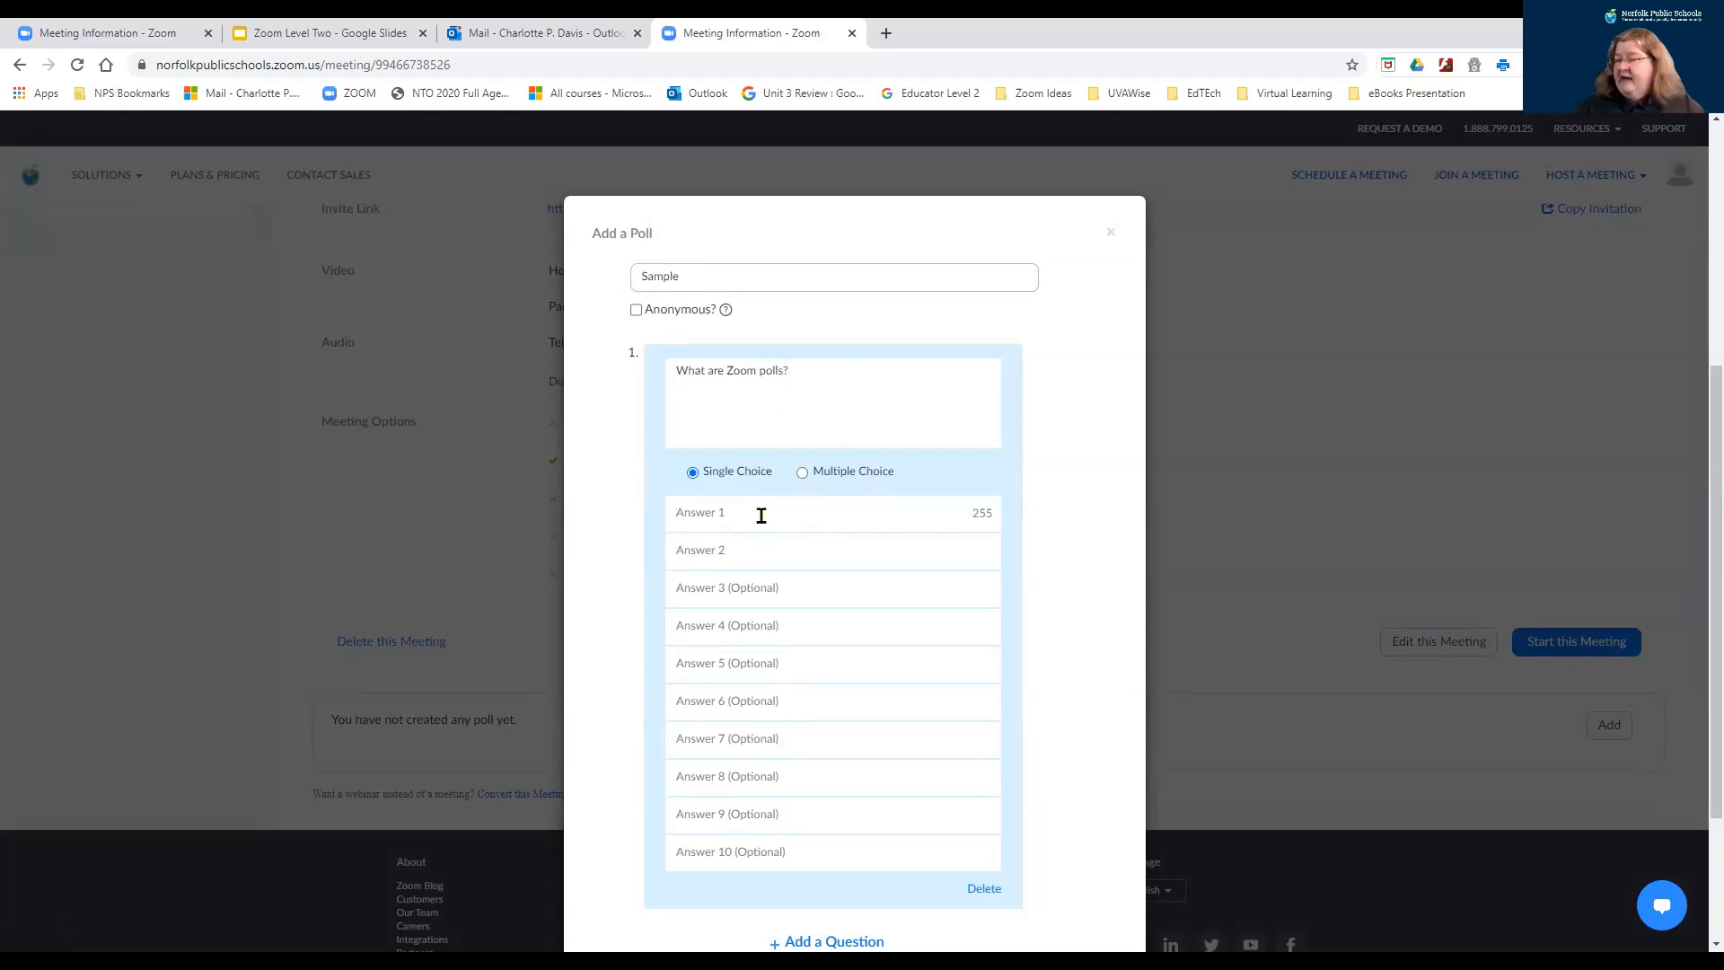
{"action": "type", "text": "a quick way to collect feedbac"}
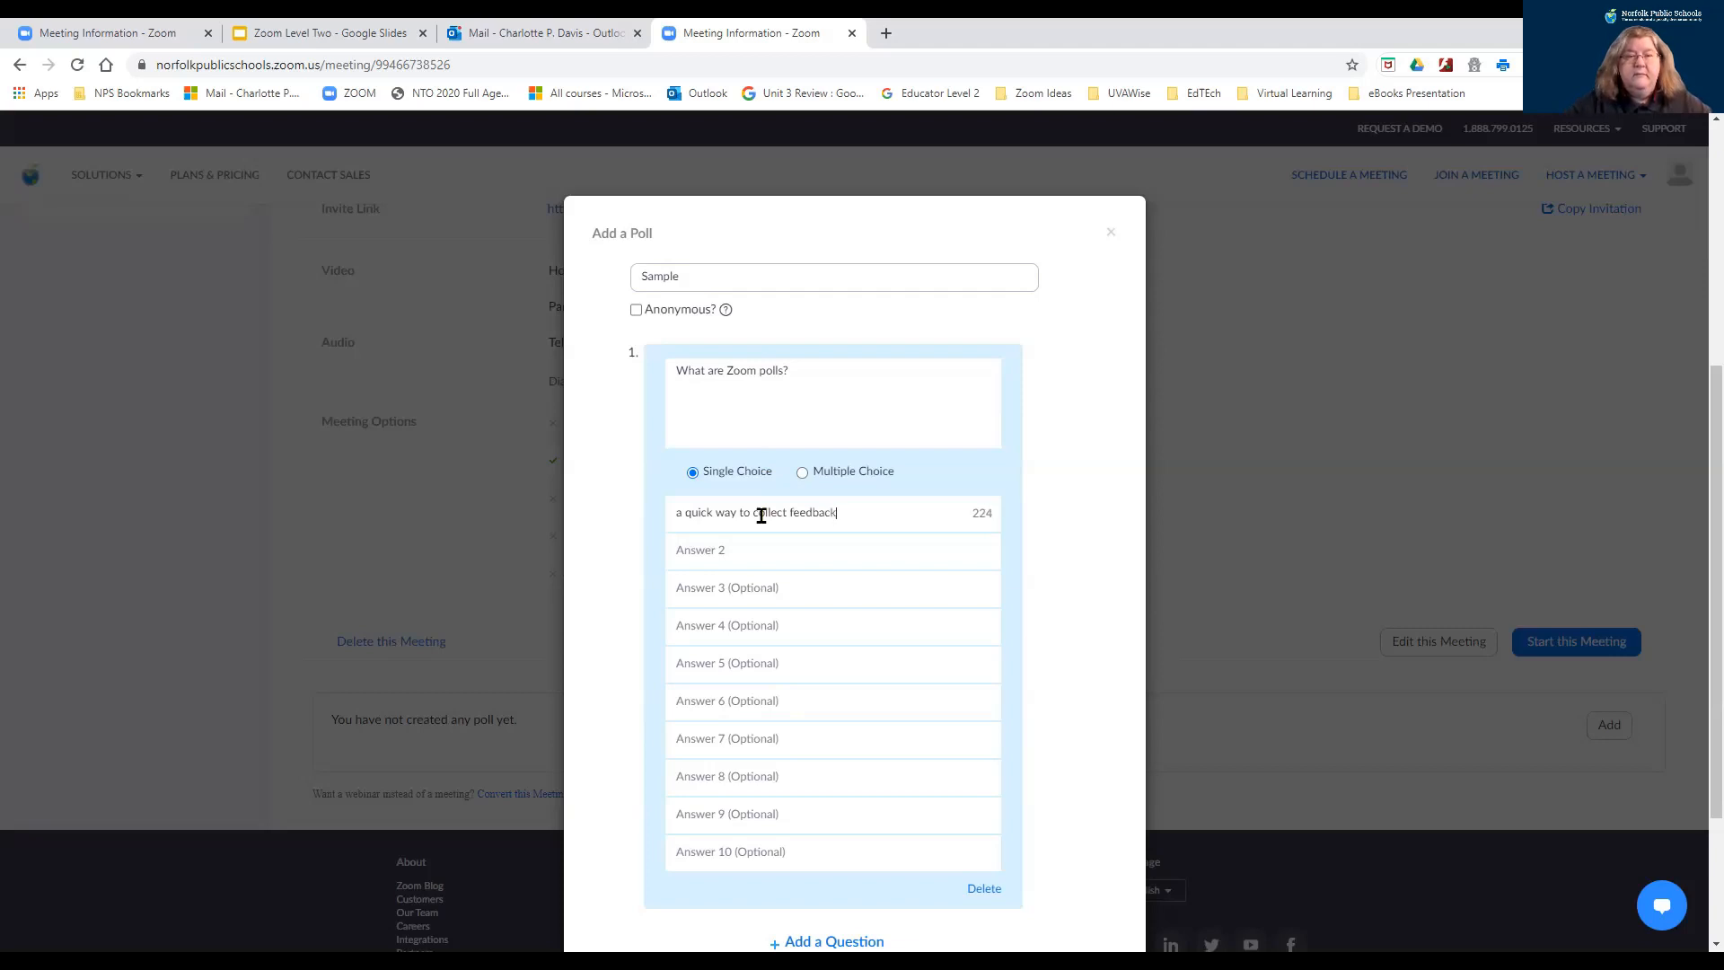
{"action": "type", "text": "k"}
{"action": "left_click", "coordinate": [775, 560]}
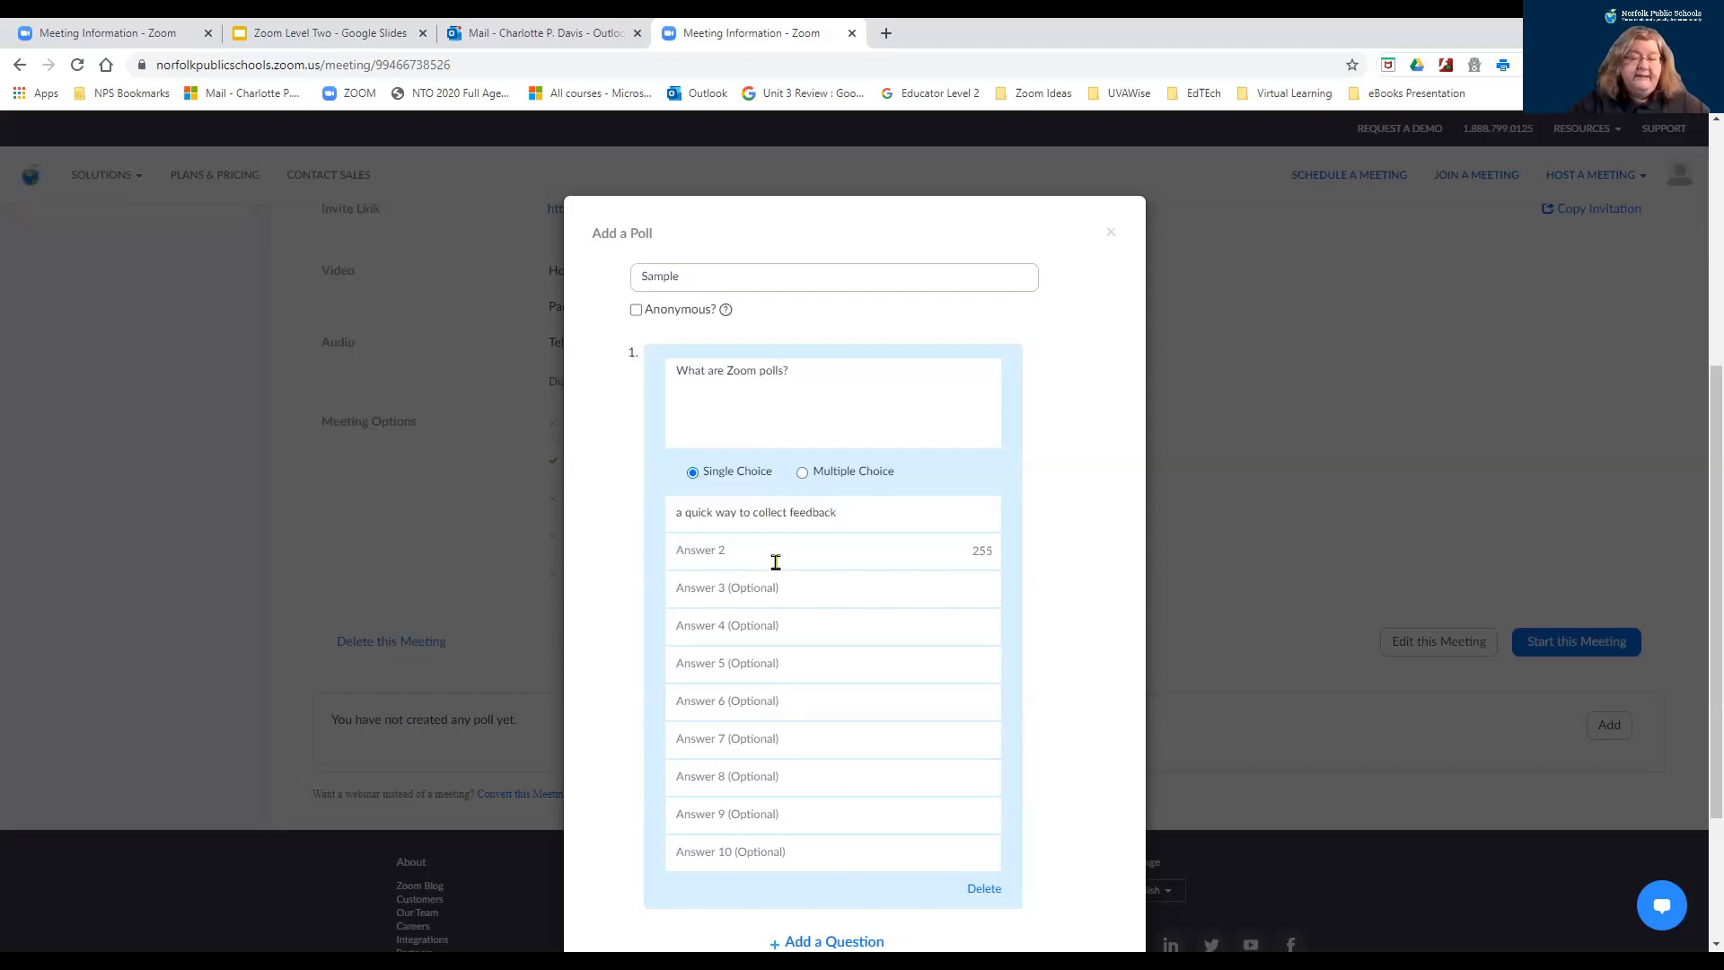
{"action": "type", "text": "short assessments"}
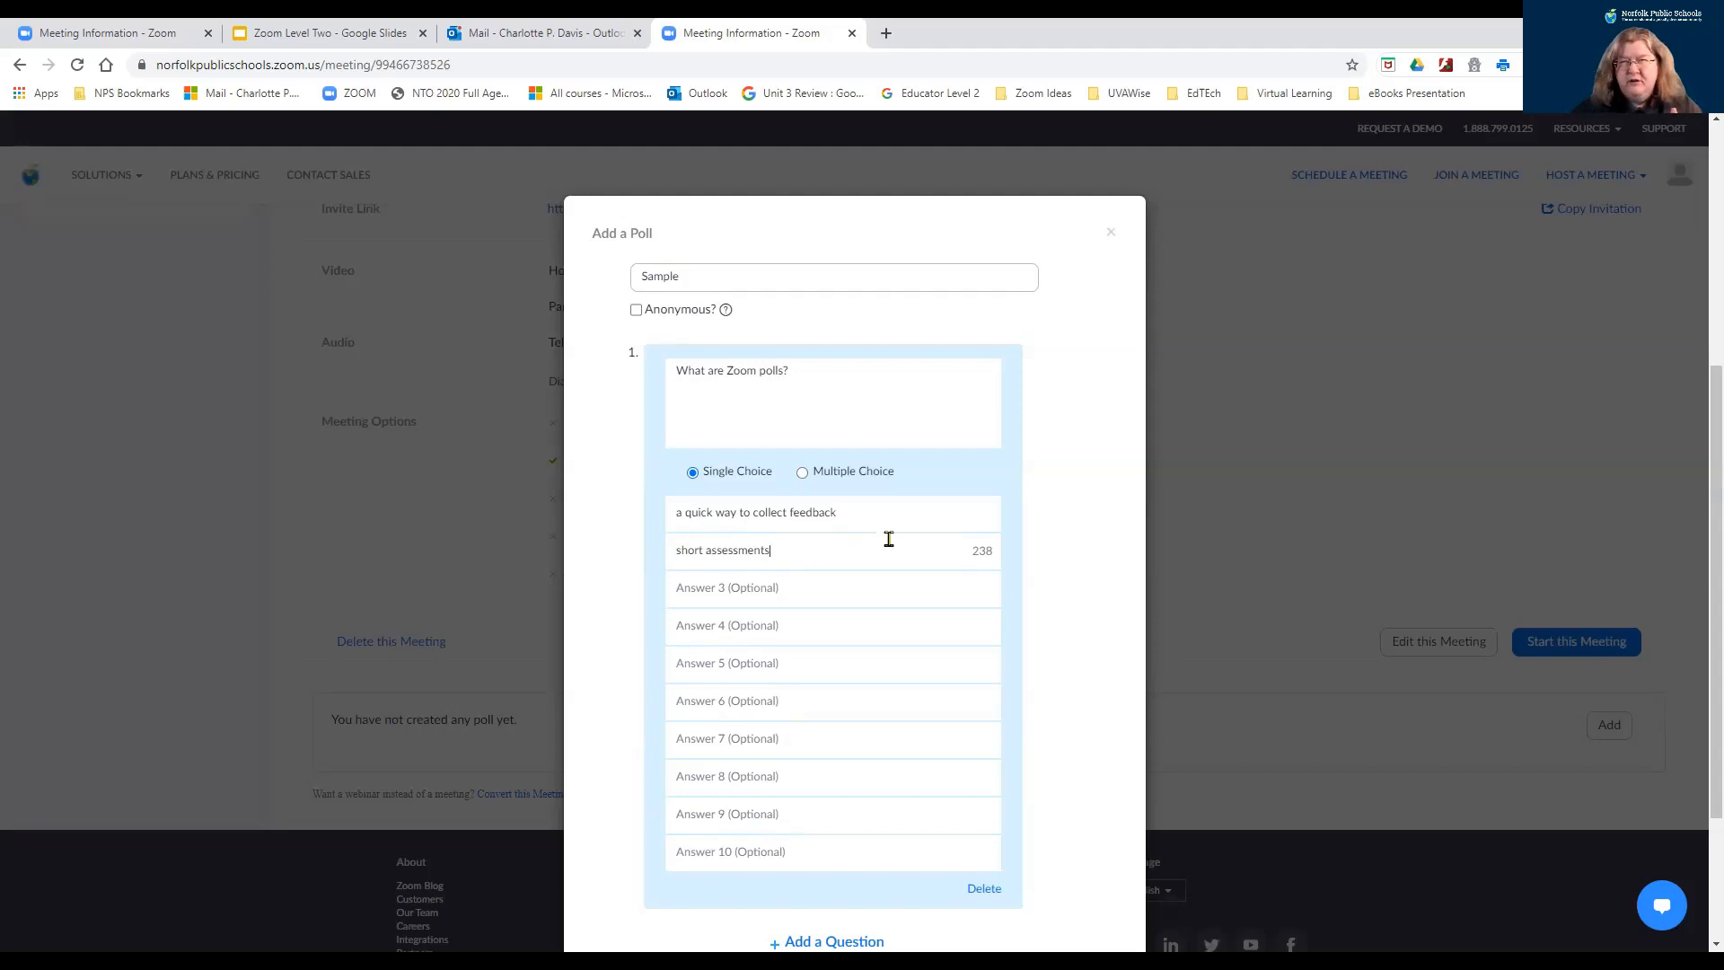
Step: Add a second and a third question to the Sample poll and open the second question for editing
{"action": "scroll", "coordinate": [952, 701], "scroll_direction": "down", "scroll_amount": 2}
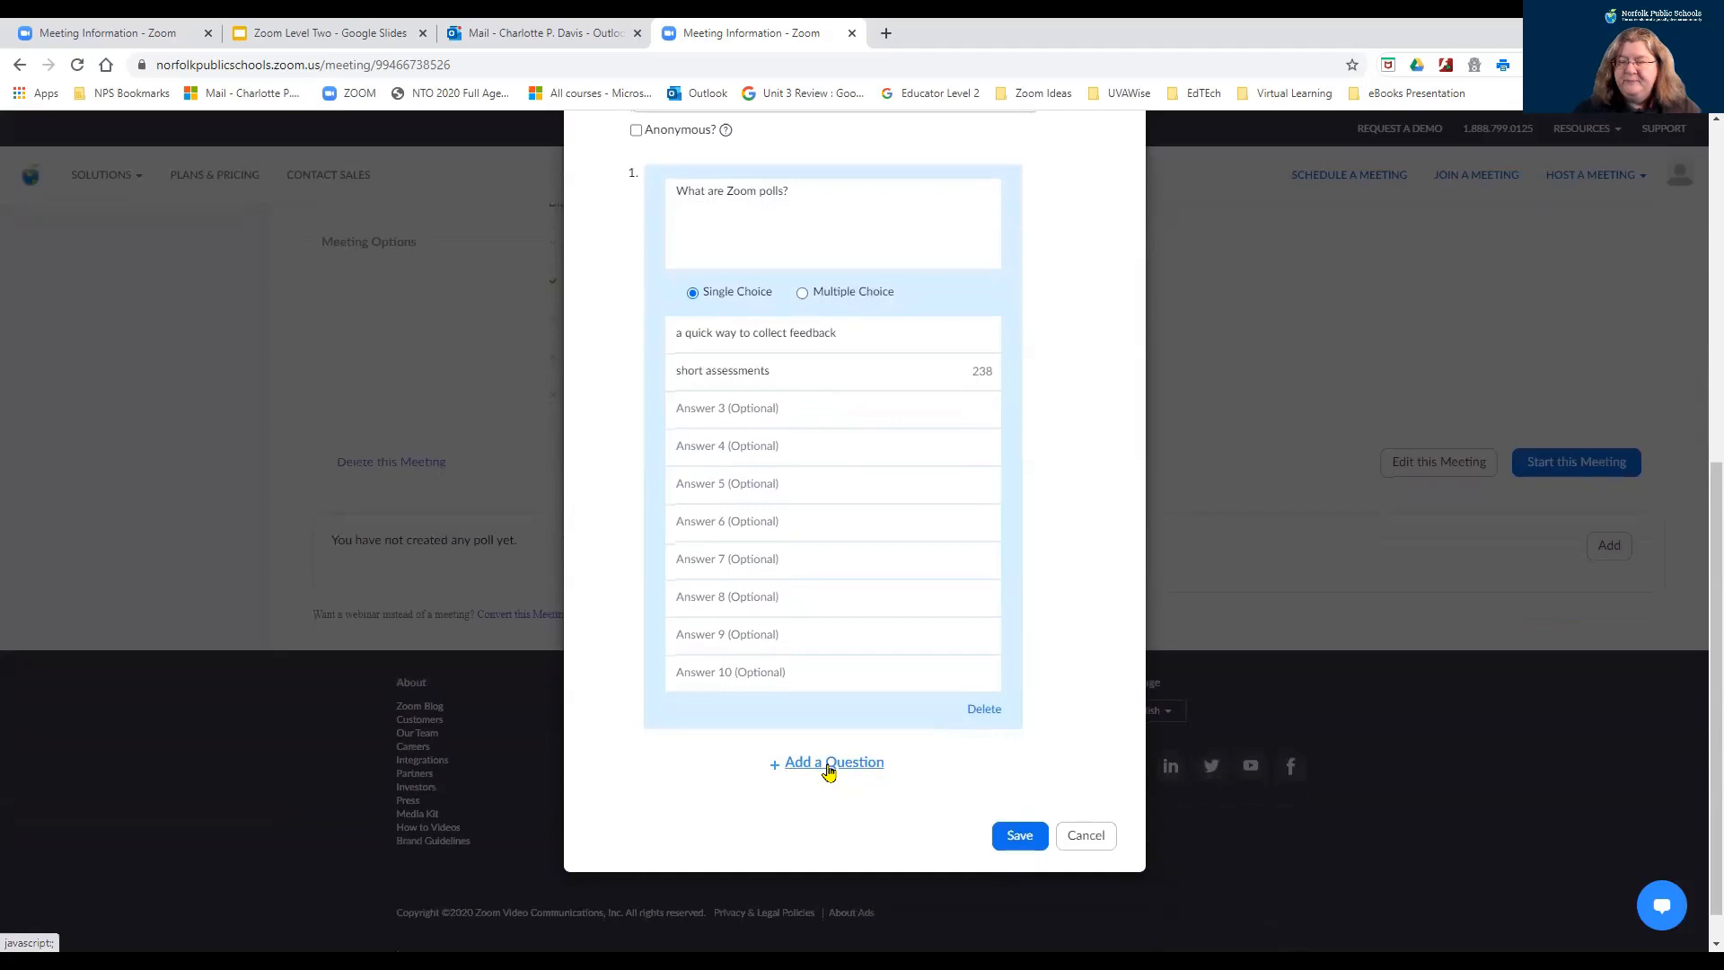
{"action": "left_click", "coordinate": [828, 771]}
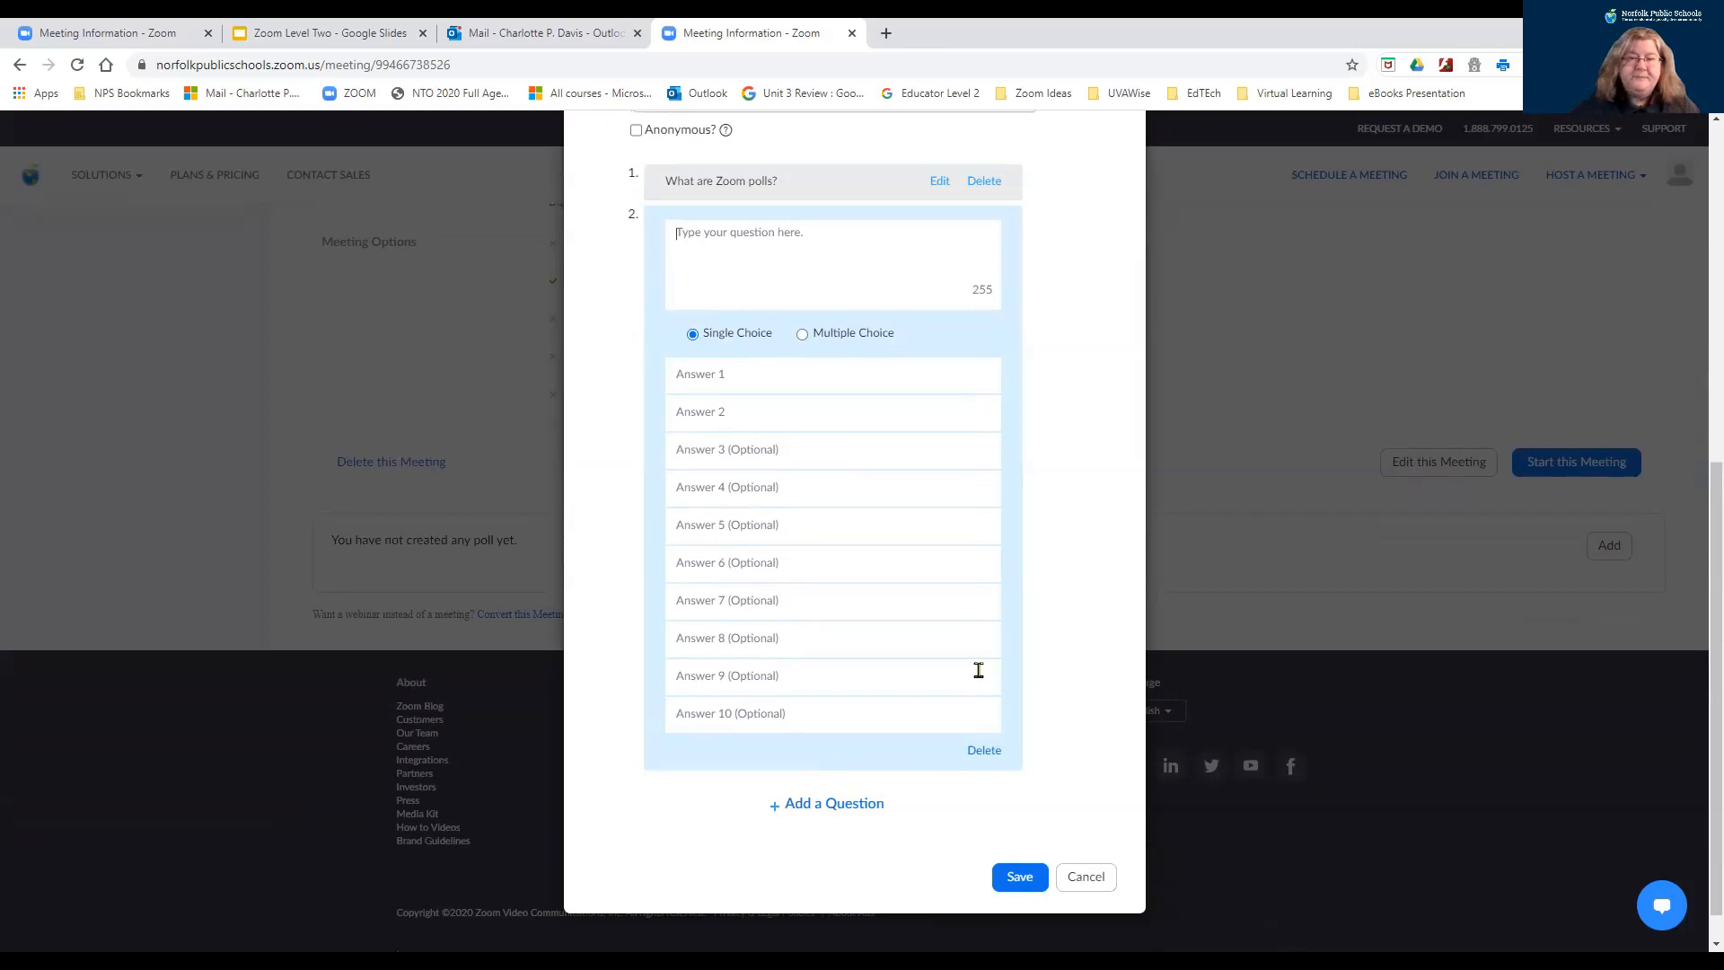
{"action": "left_click", "coordinate": [846, 812]}
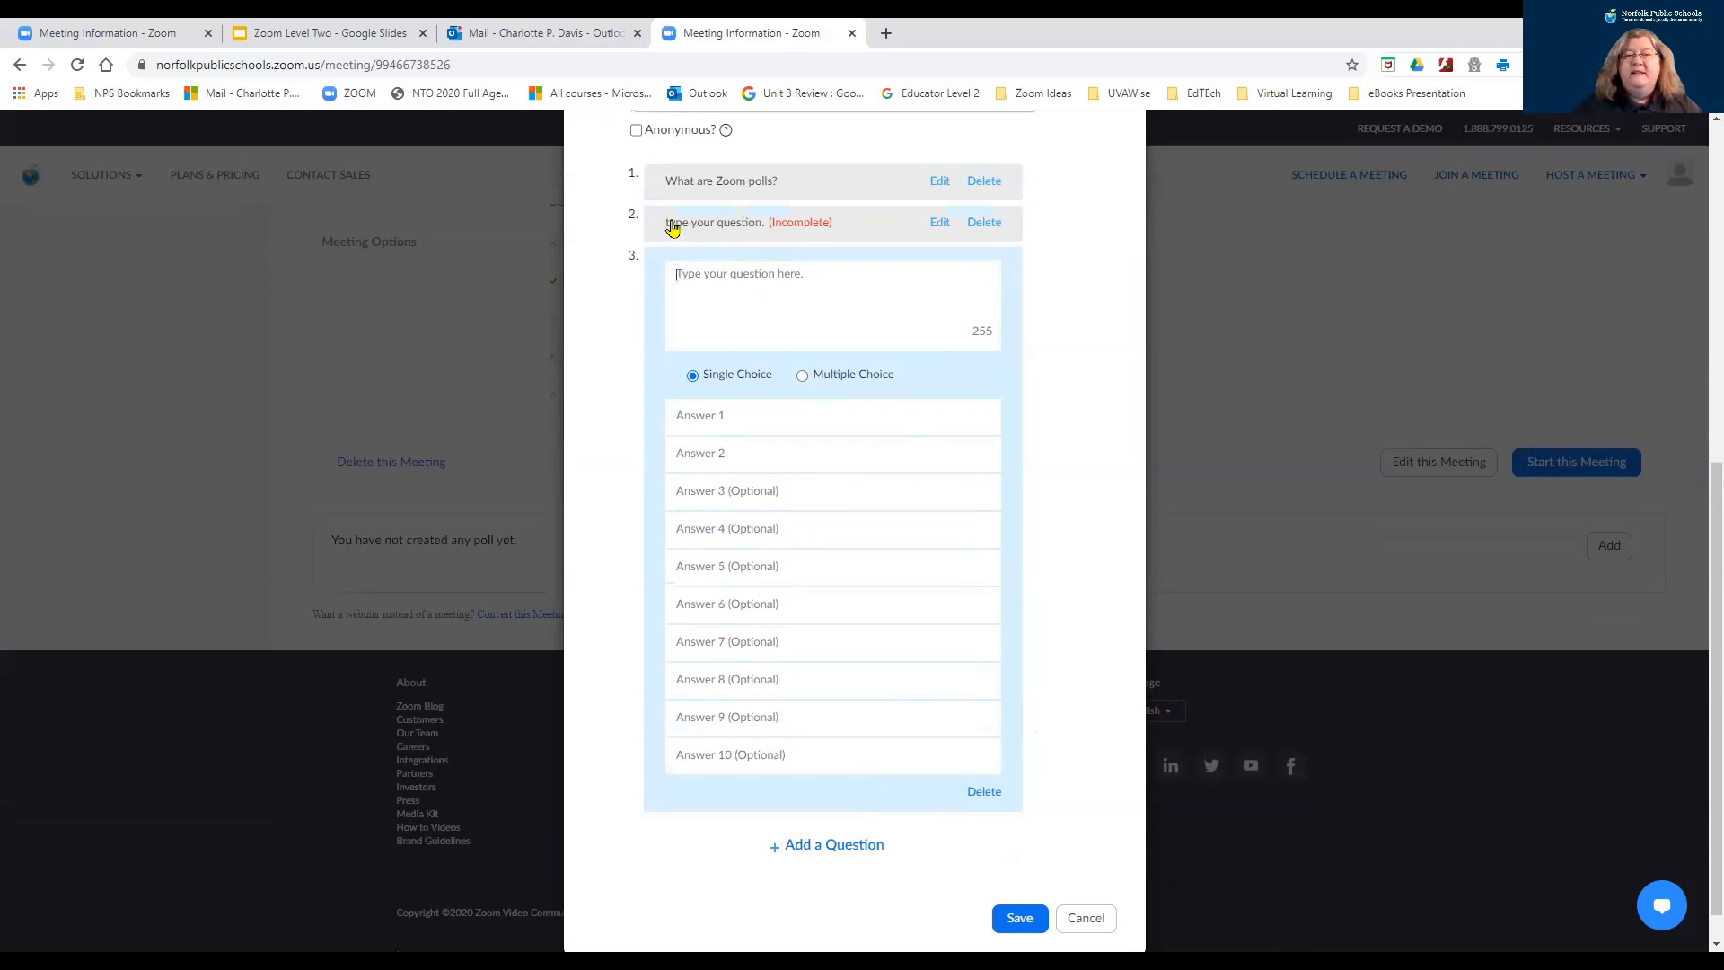
{"action": "left_click", "coordinate": [946, 231]}
{"action": "left_click", "coordinate": [946, 231]}
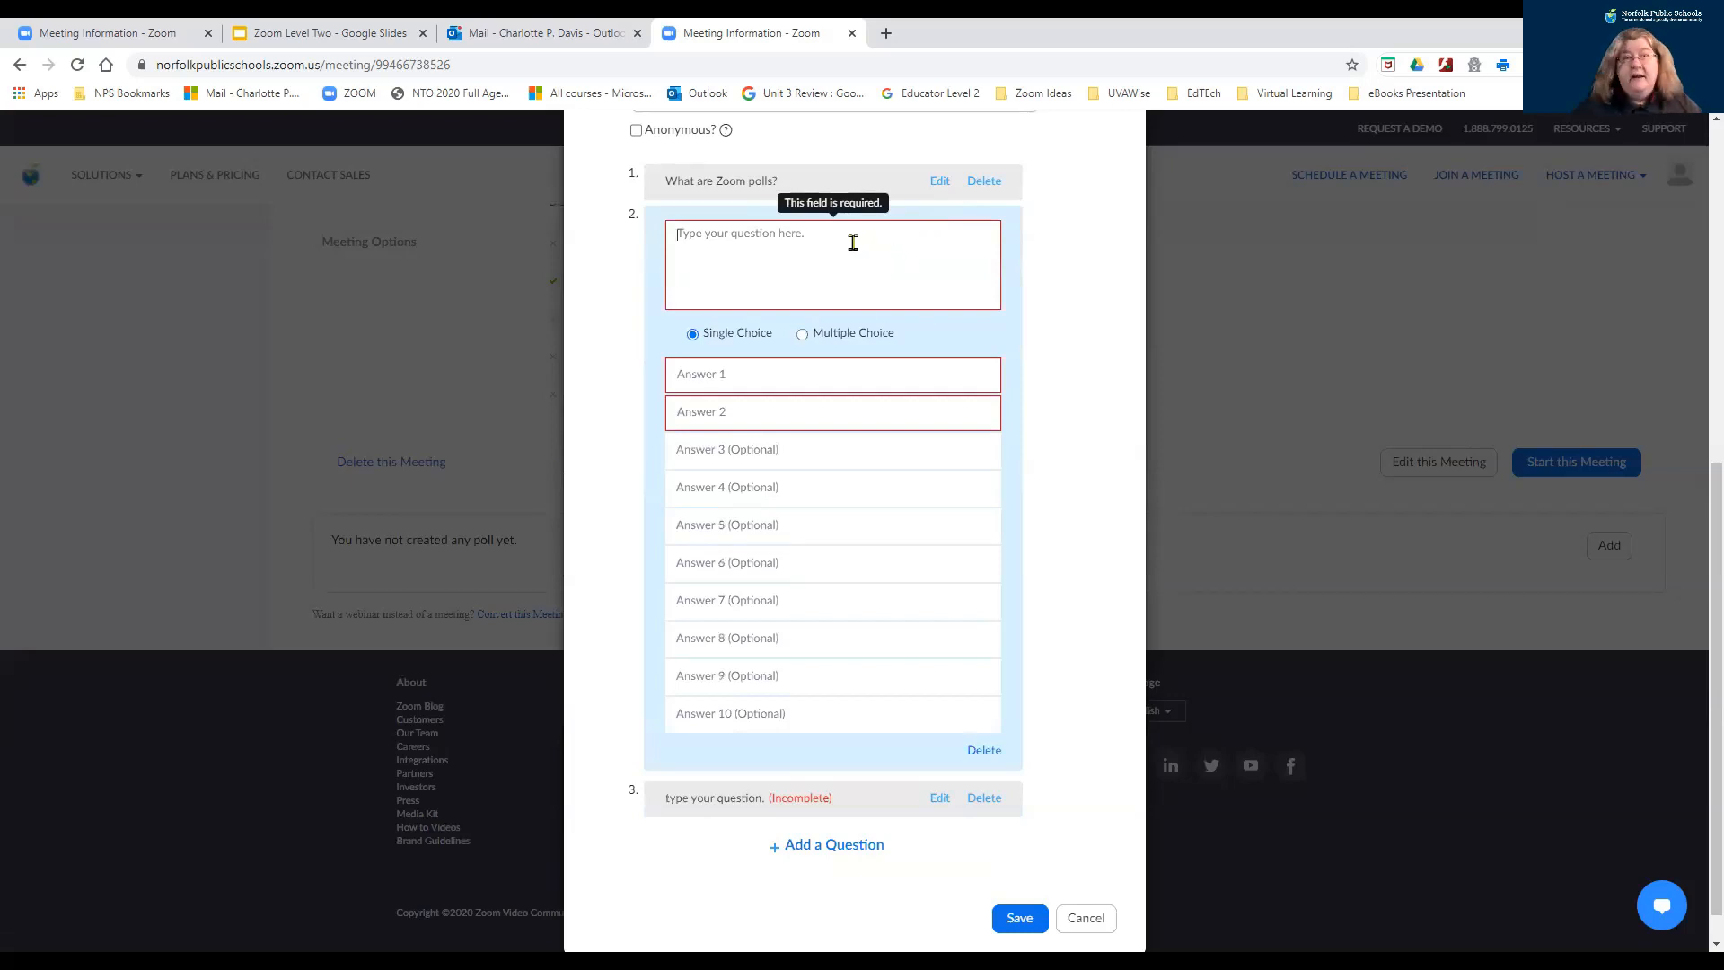
Step: Word the second poll question as "Sample question 2" with the answers "yes" and "no"
{"action": "type", "text": "Sample question 2"}
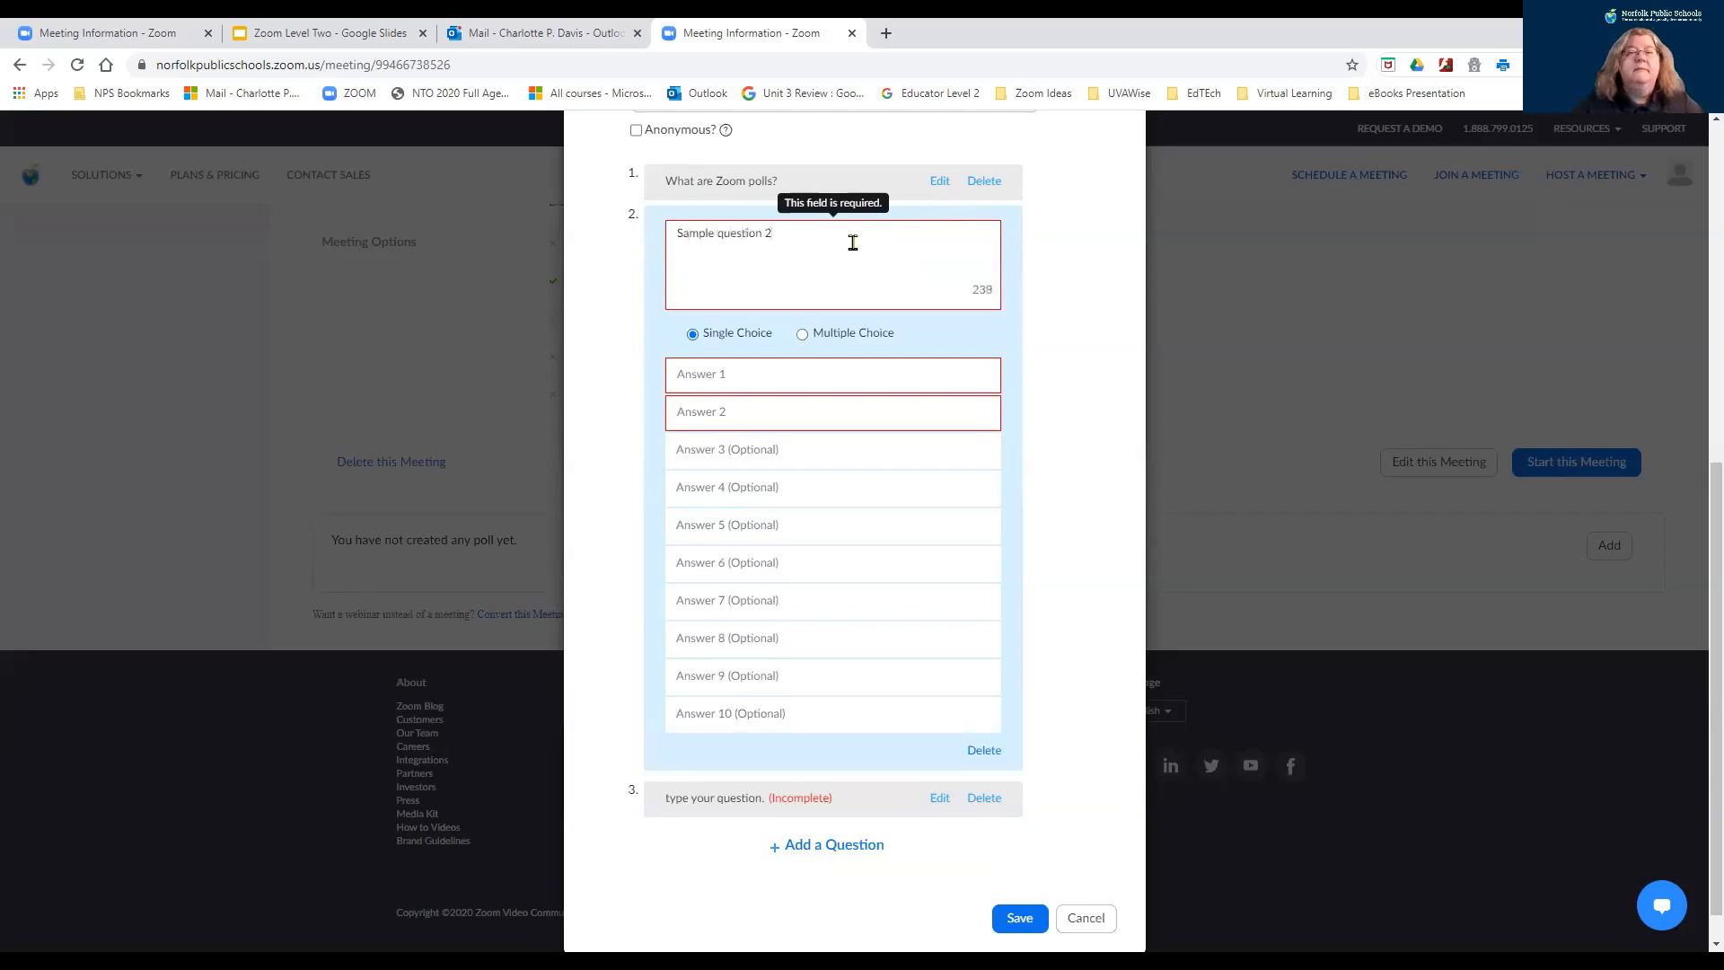
{"action": "left_click", "coordinate": [855, 374]}
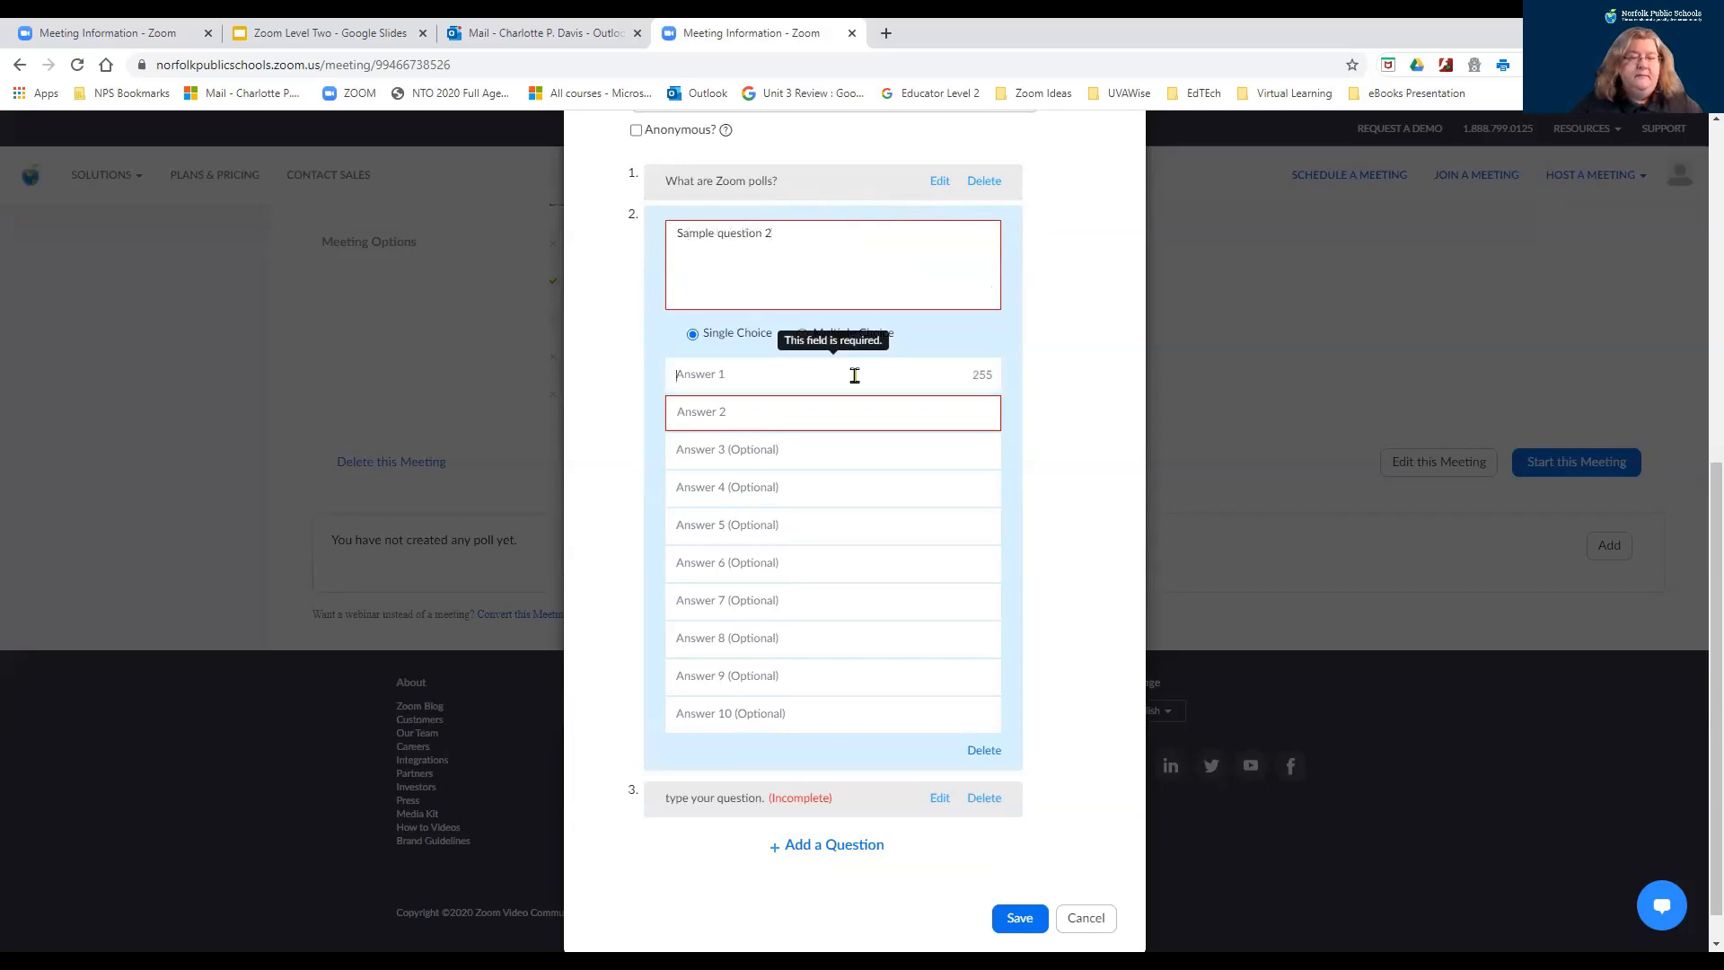
{"action": "type", "text": "yes"}
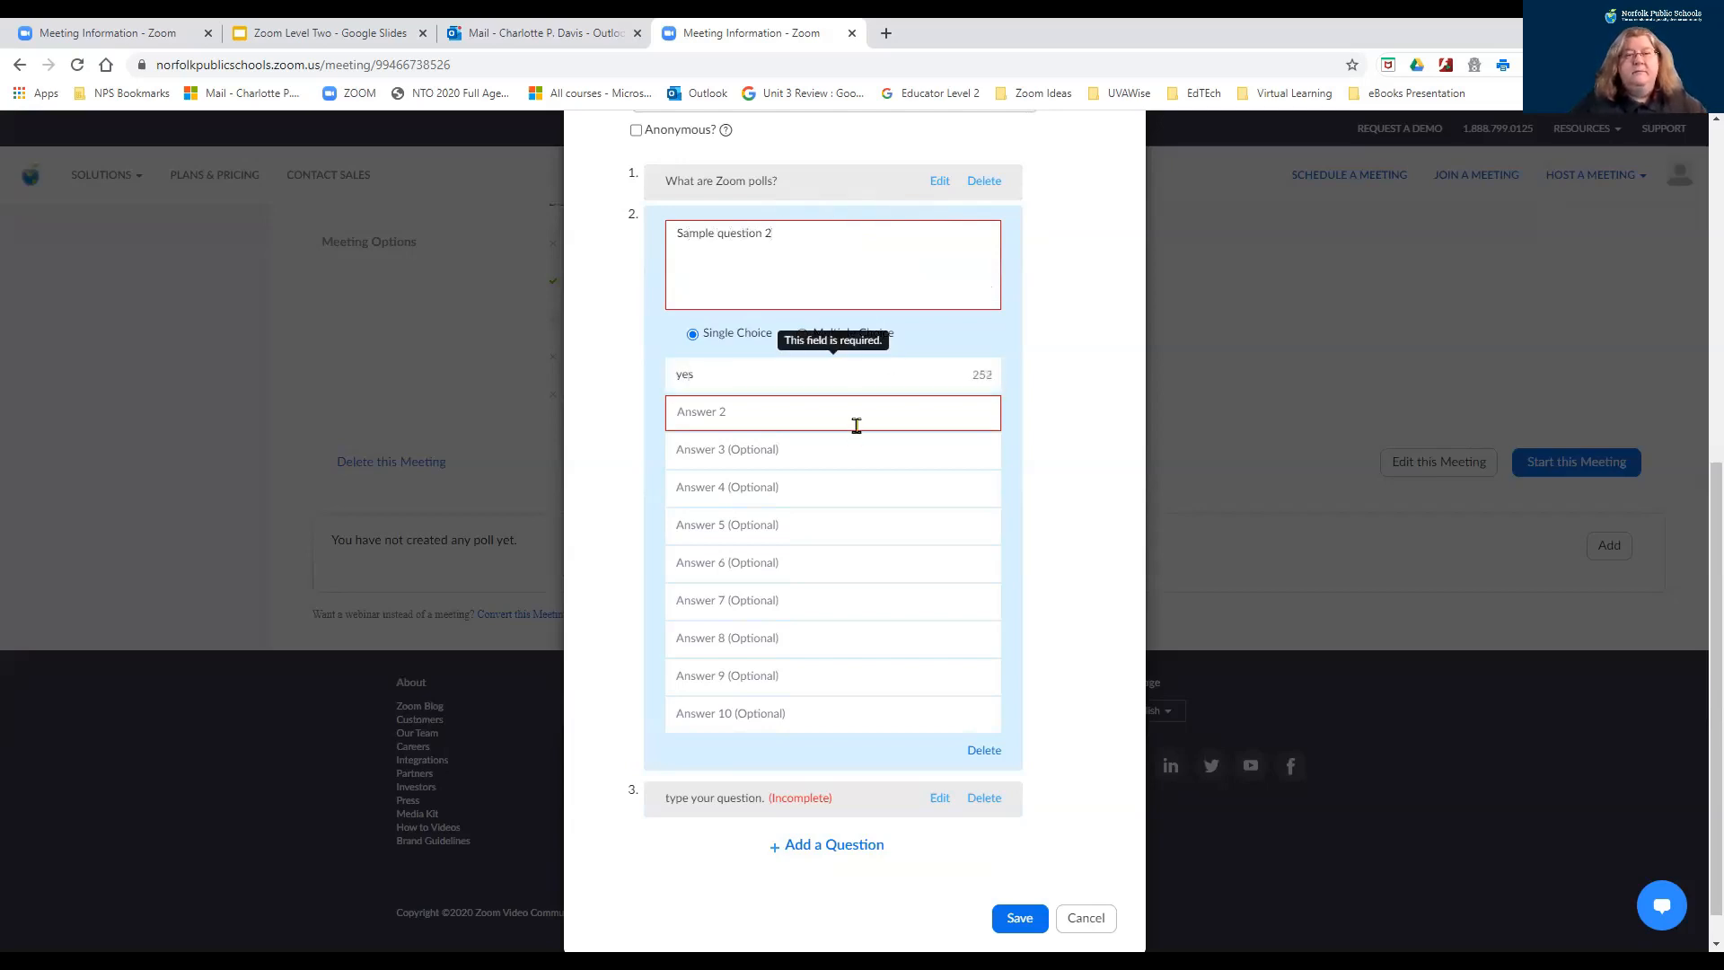
{"action": "left_click", "coordinate": [857, 426]}
{"action": "type", "text": "no"}
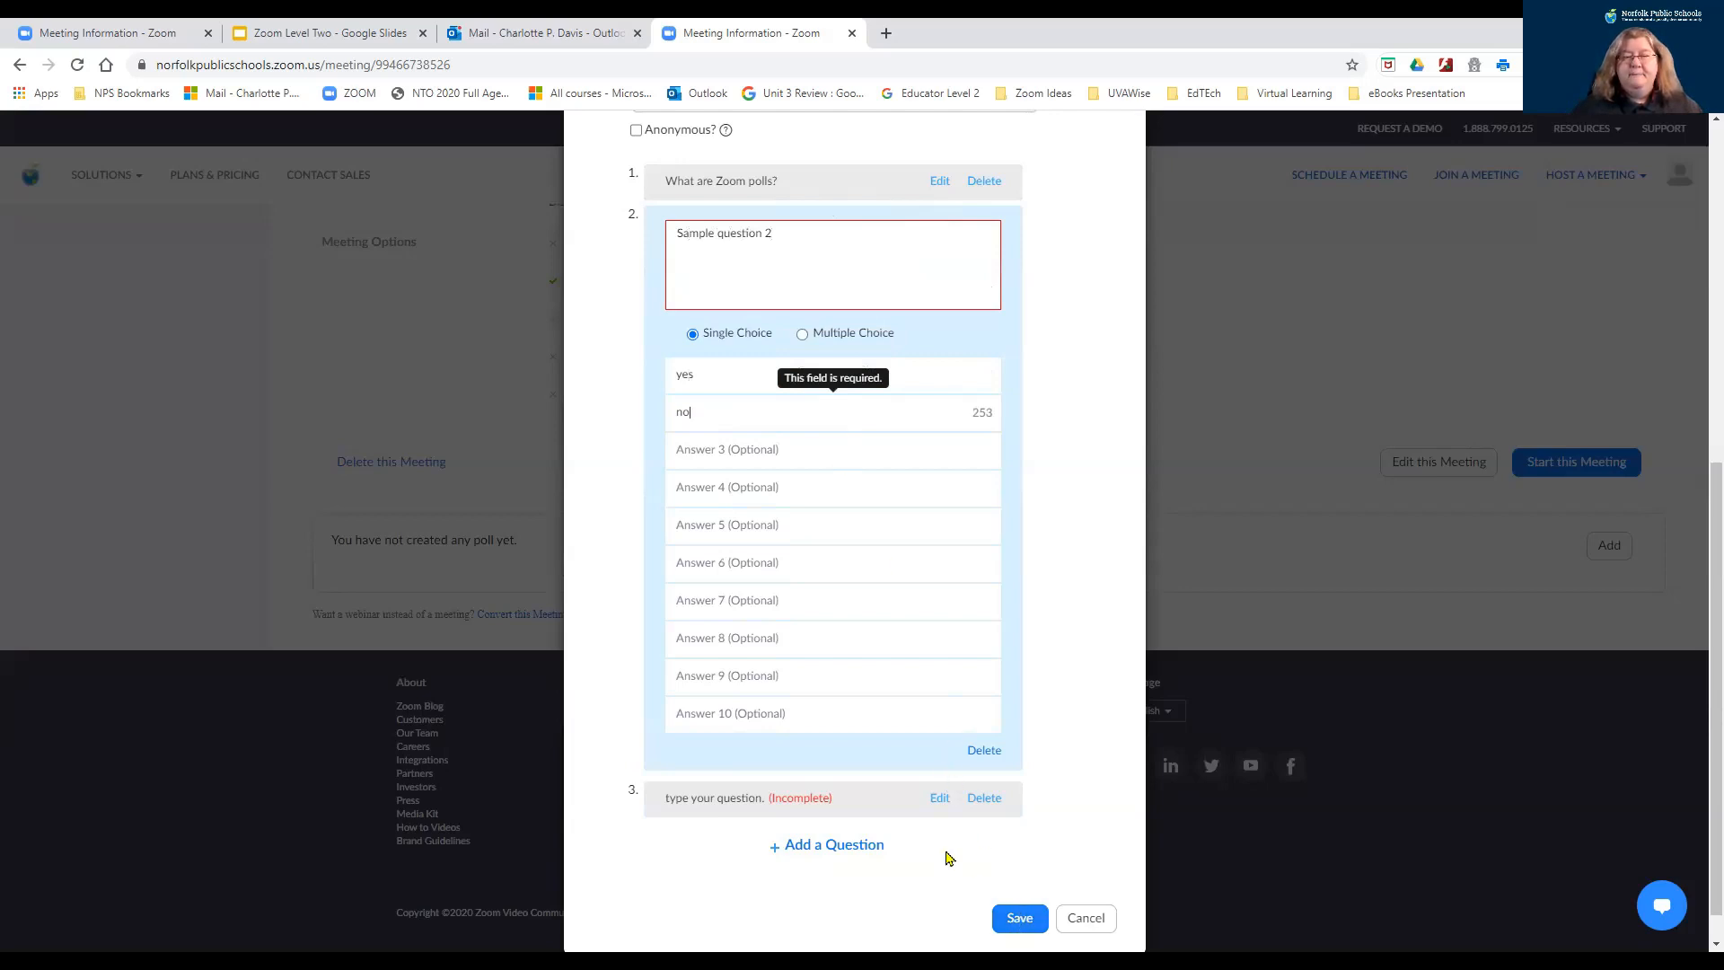
Step: Delete the incomplete third question and save the Sample poll
{"action": "left_click", "coordinate": [984, 798]}
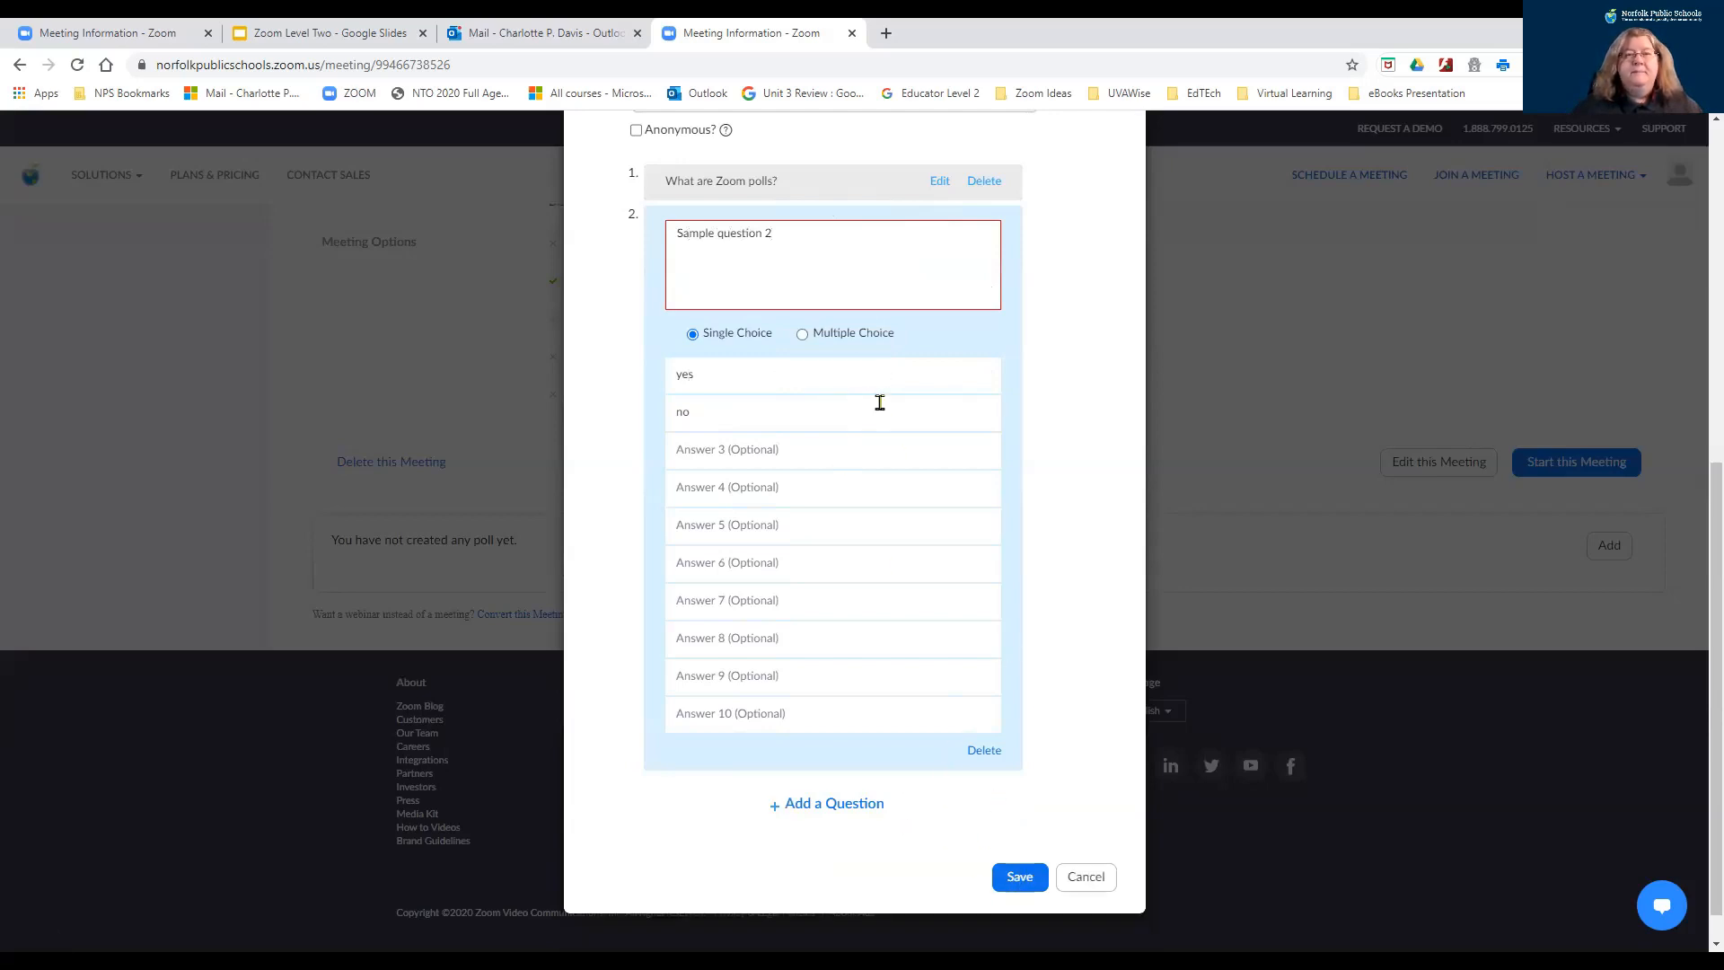
{"action": "left_click", "coordinate": [1012, 881]}
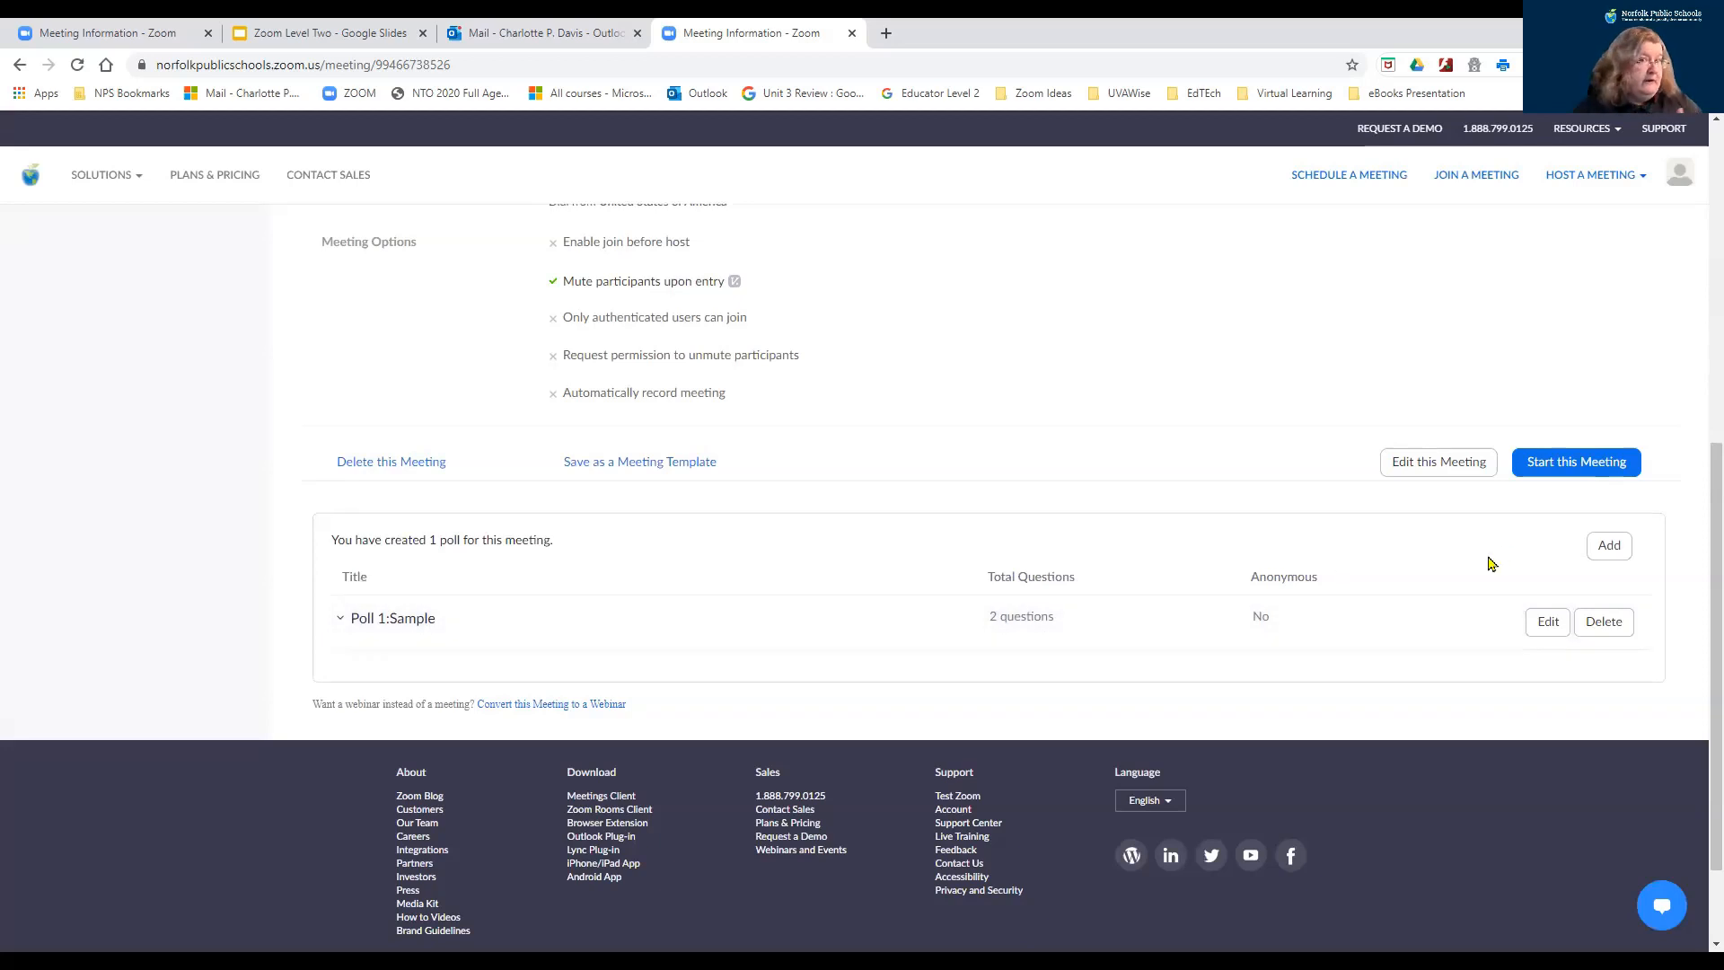
Step: Add another poll to the meeting titled Sample 2, with the first question "Sample question"
{"action": "left_click", "coordinate": [1609, 549]}
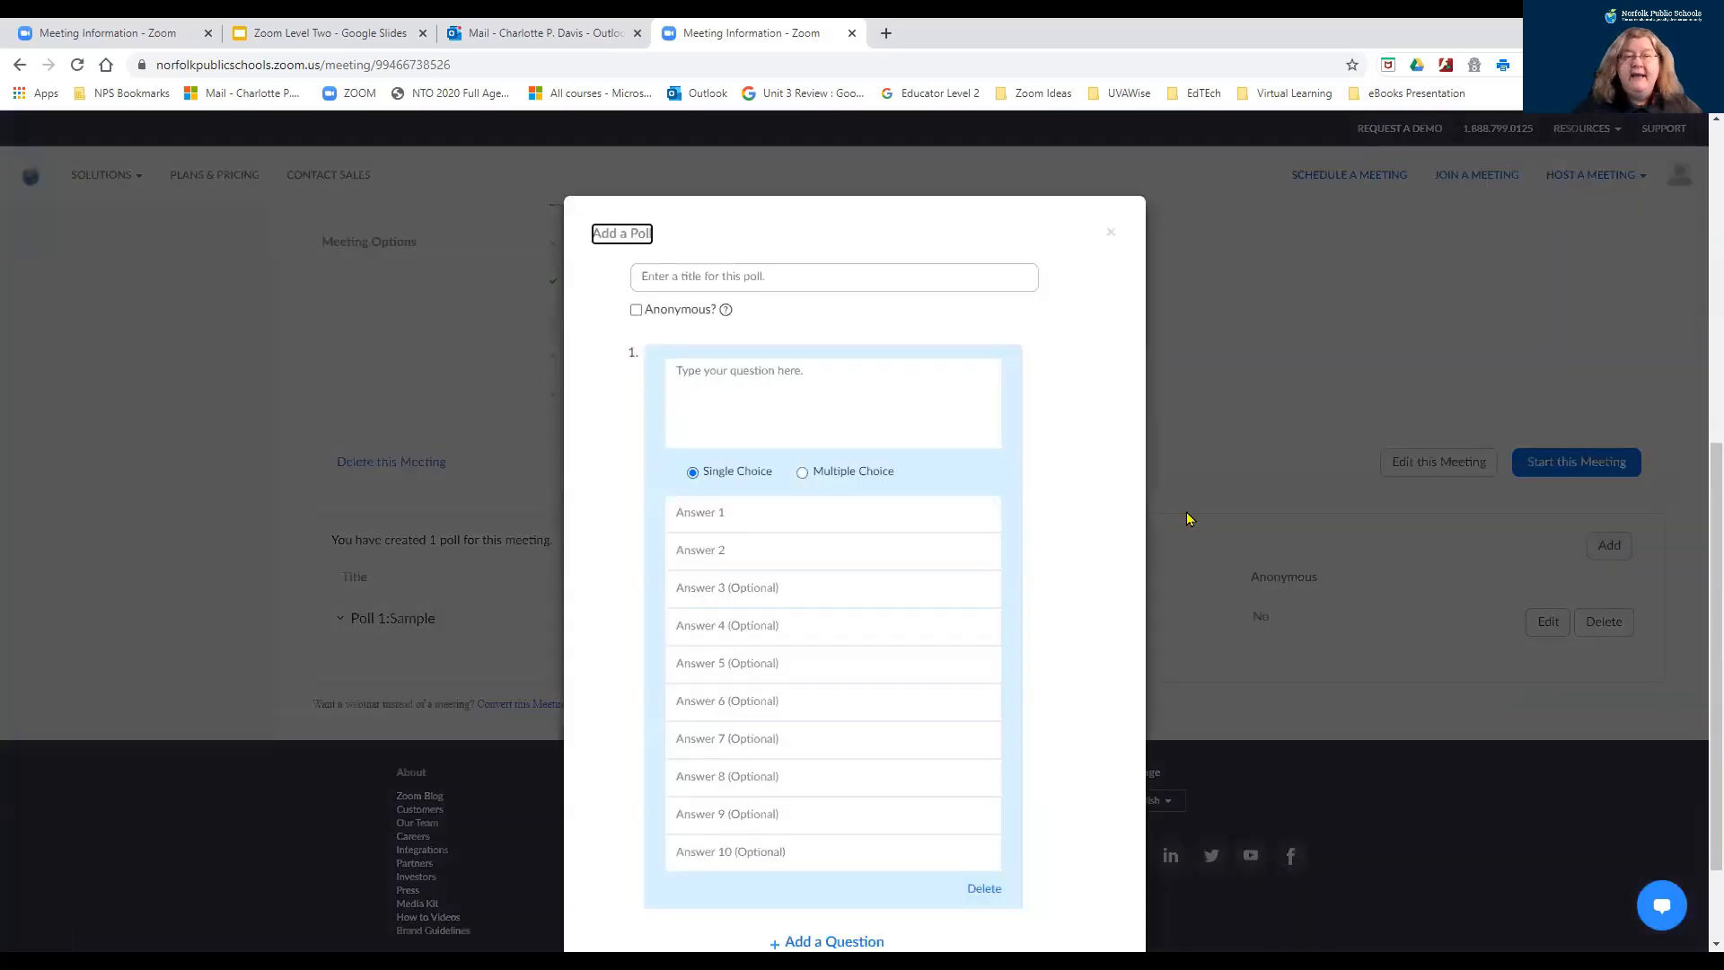
{"action": "left_click", "coordinate": [827, 272]}
{"action": "type", "text": "Sa"}
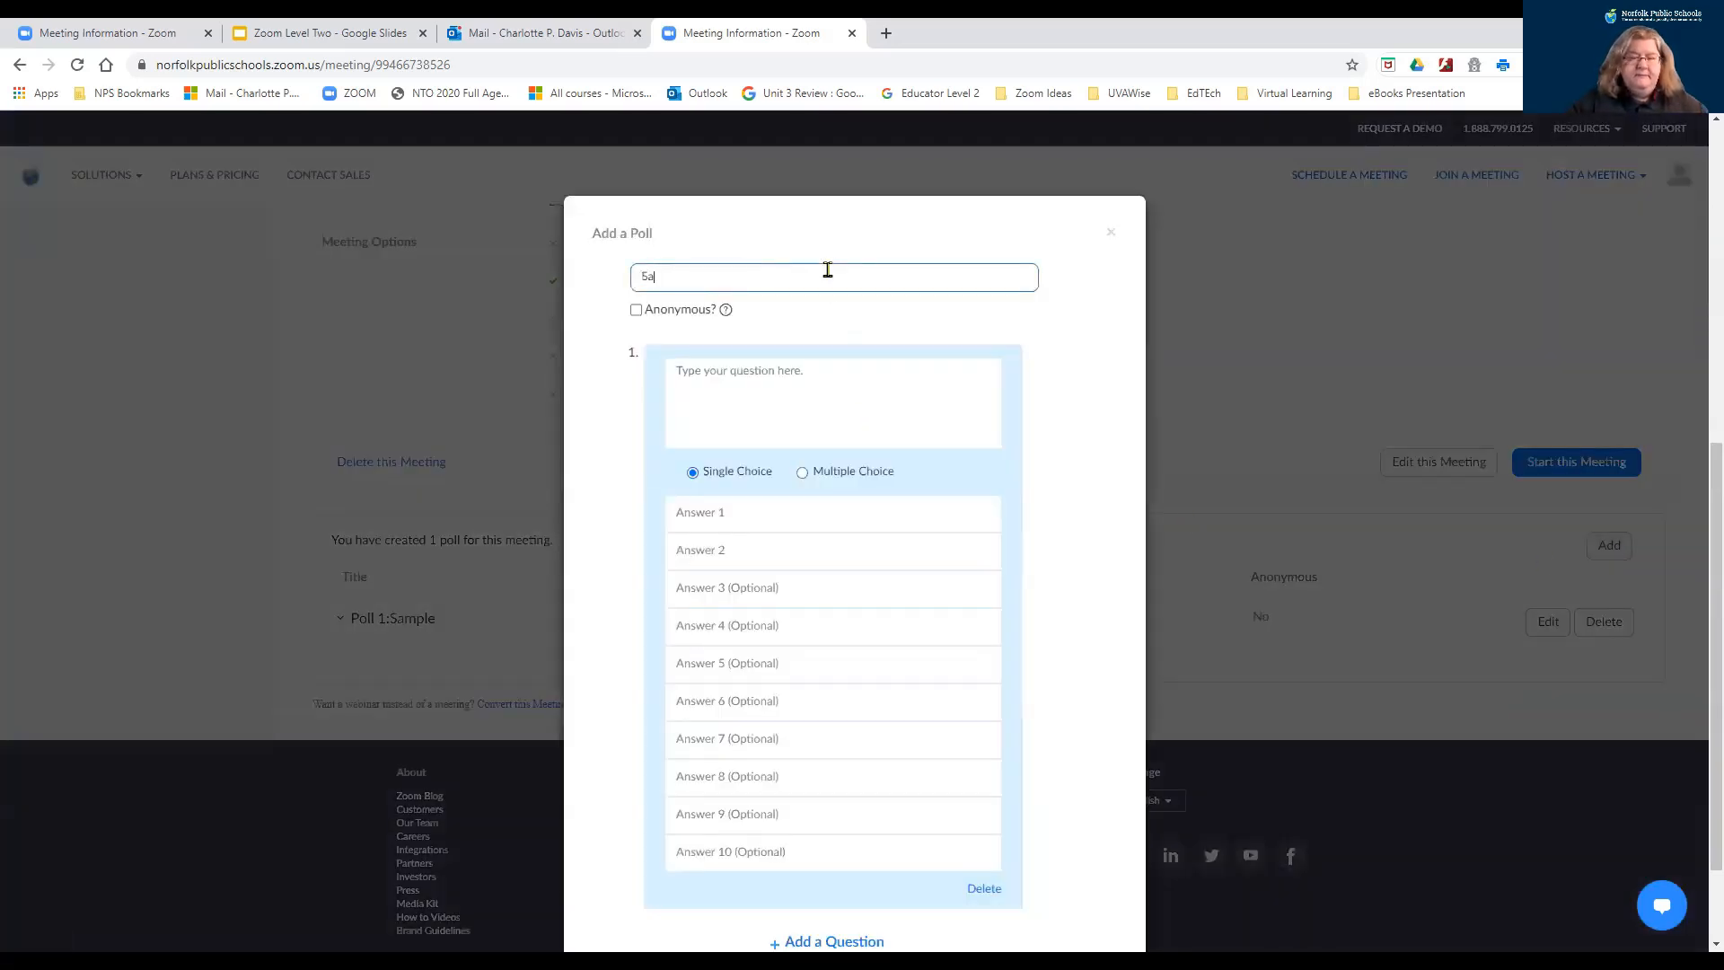
{"action": "type", "text": "mple 2"}
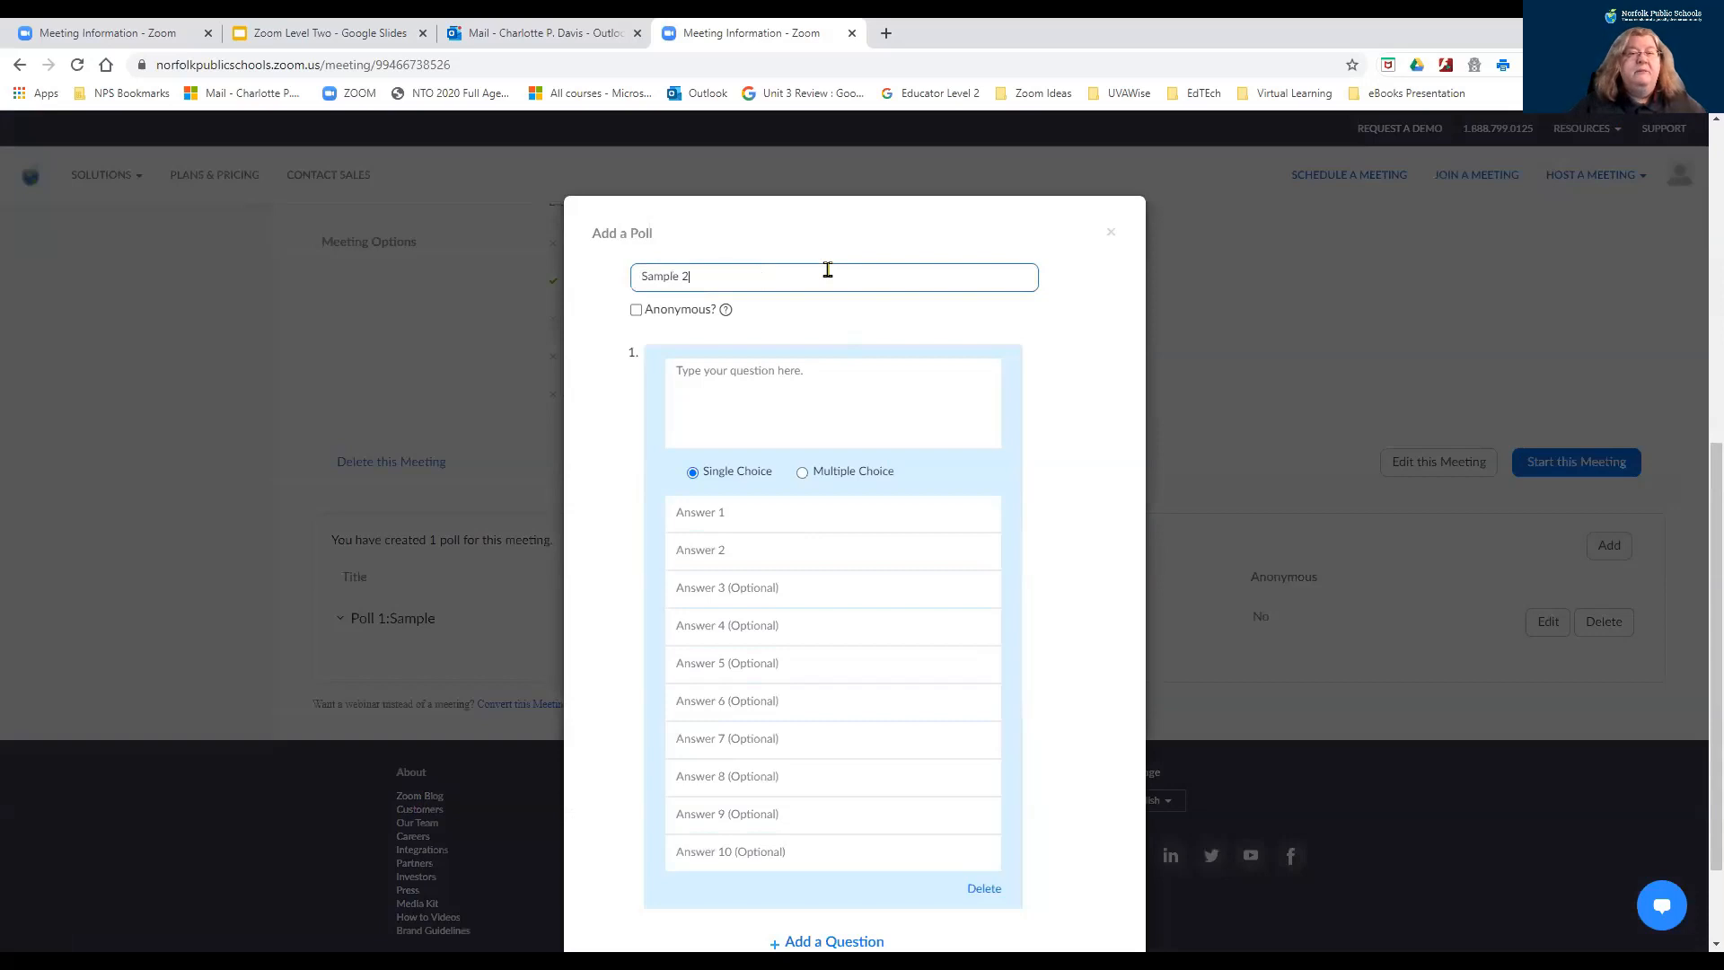
{"action": "left_click", "coordinate": [811, 395]}
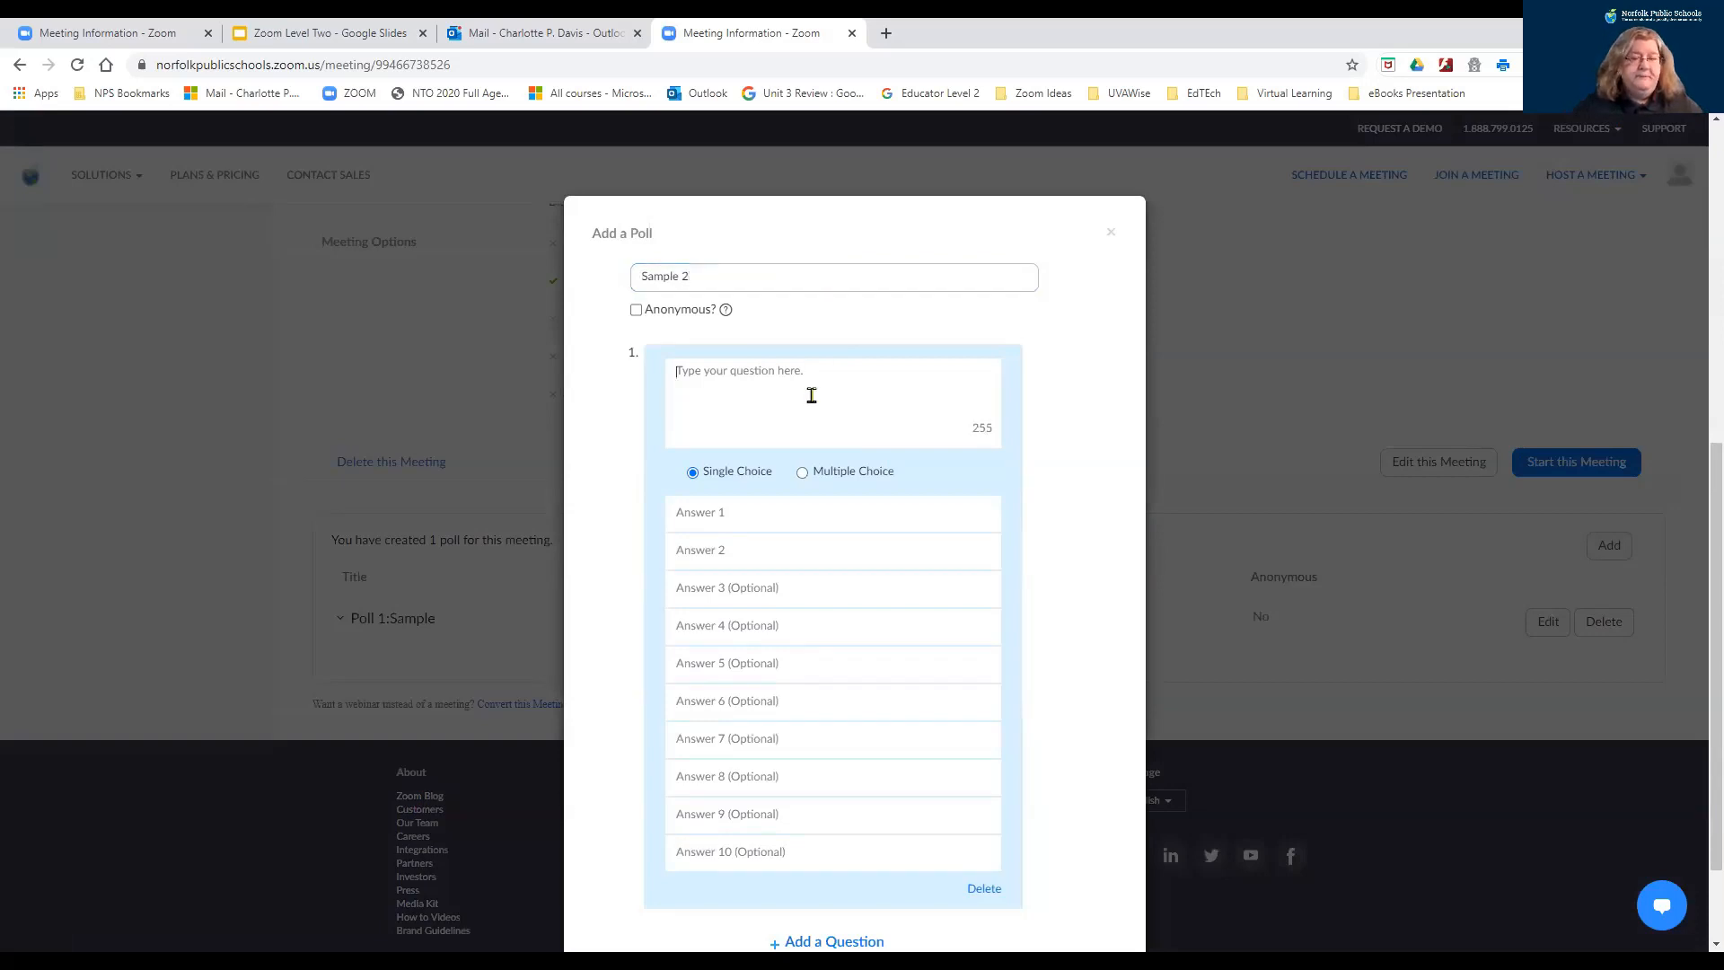
{"action": "type", "text": "Sample question"}
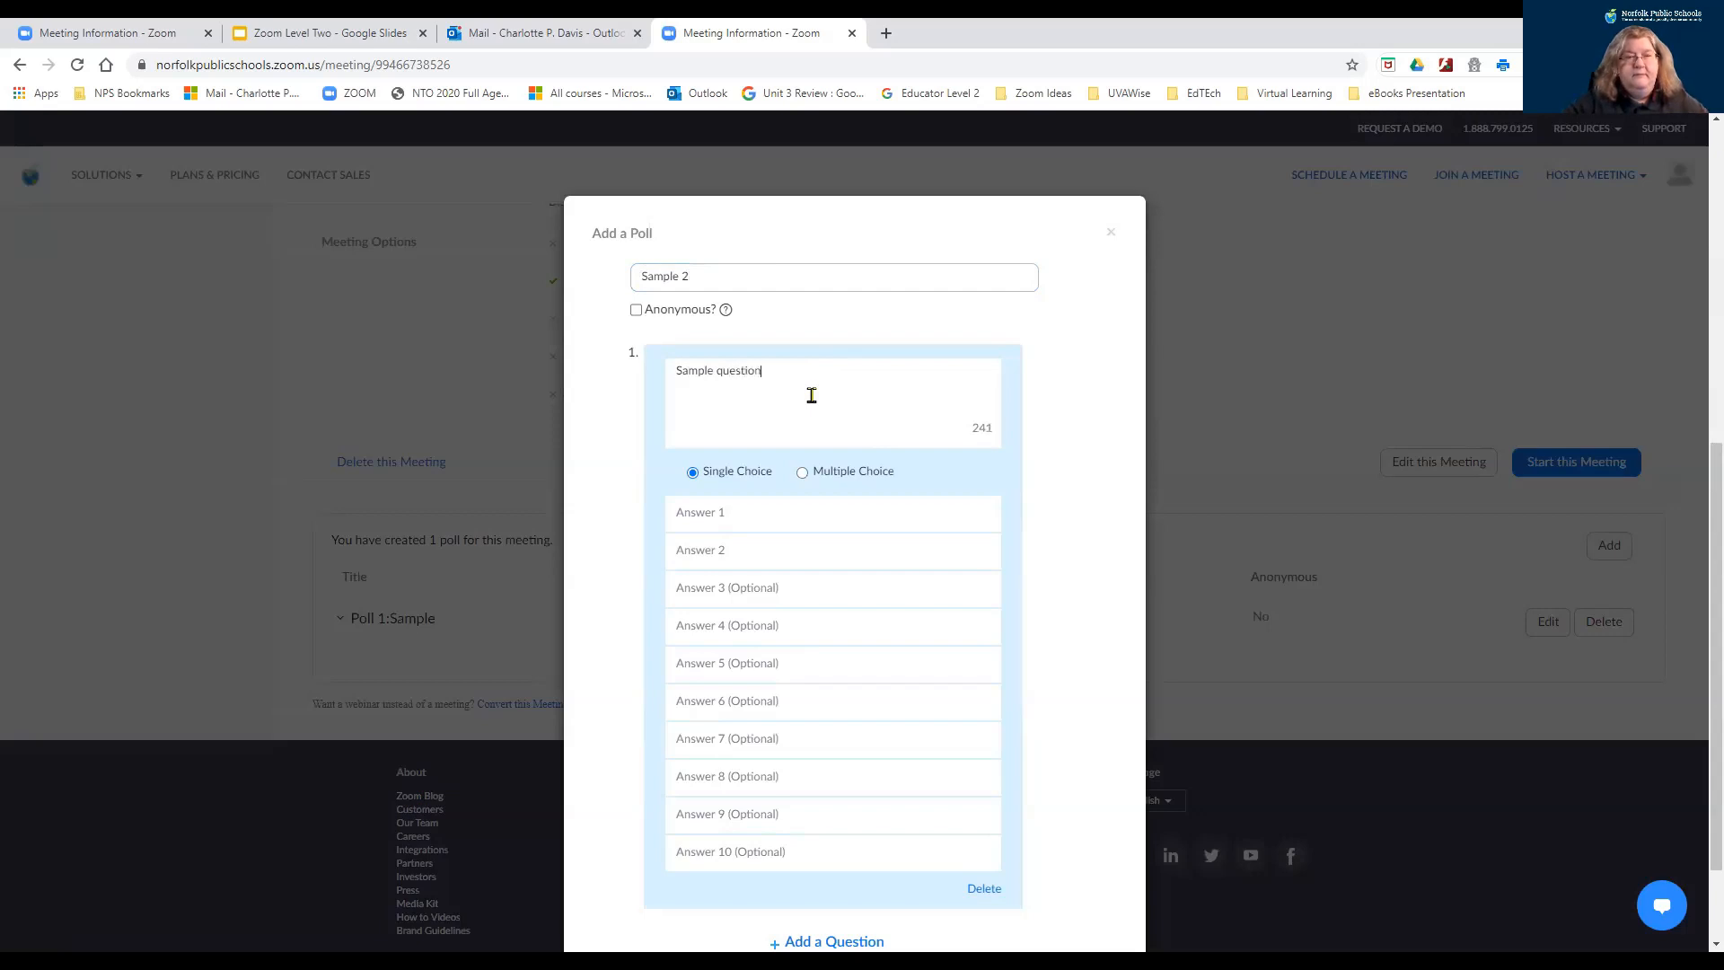
Step: Enter "yes" and "no" as the answers to the Sample 2 question and save the poll
{"action": "left_click", "coordinate": [825, 519]}
{"action": "type", "text": "yes"}
{"action": "left_click", "coordinate": [812, 555]}
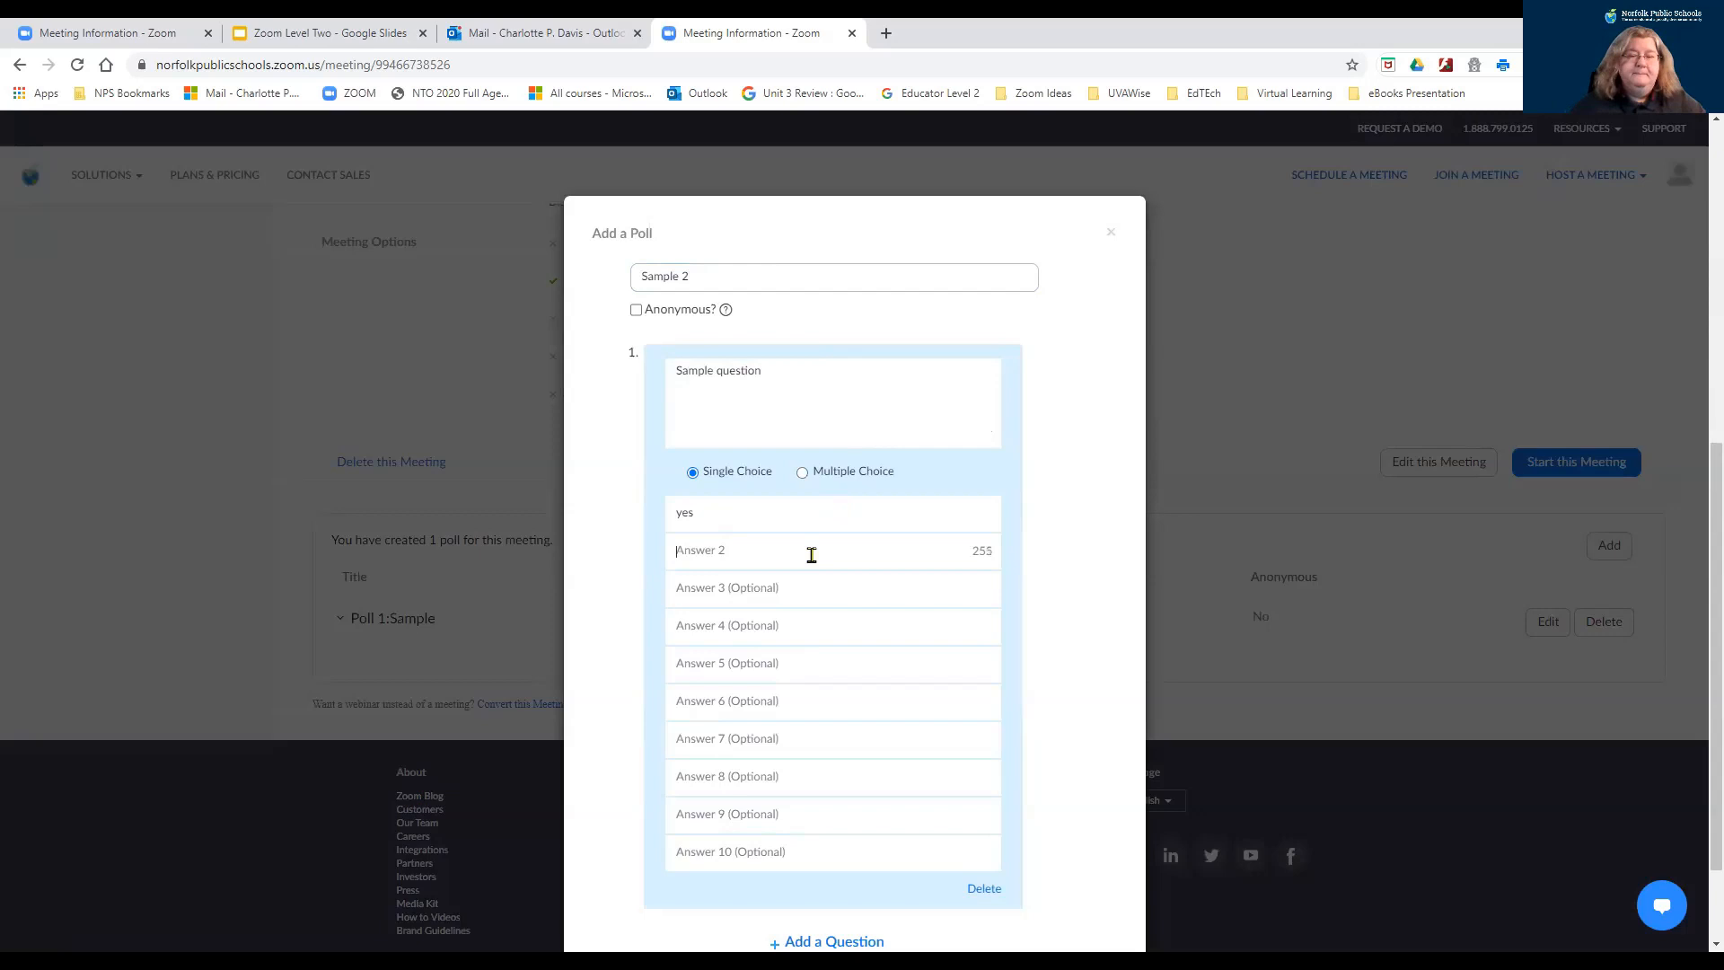
{"action": "type", "text": "y"}
{"action": "key", "text": "BackSpace"}
{"action": "type", "text": "no"}
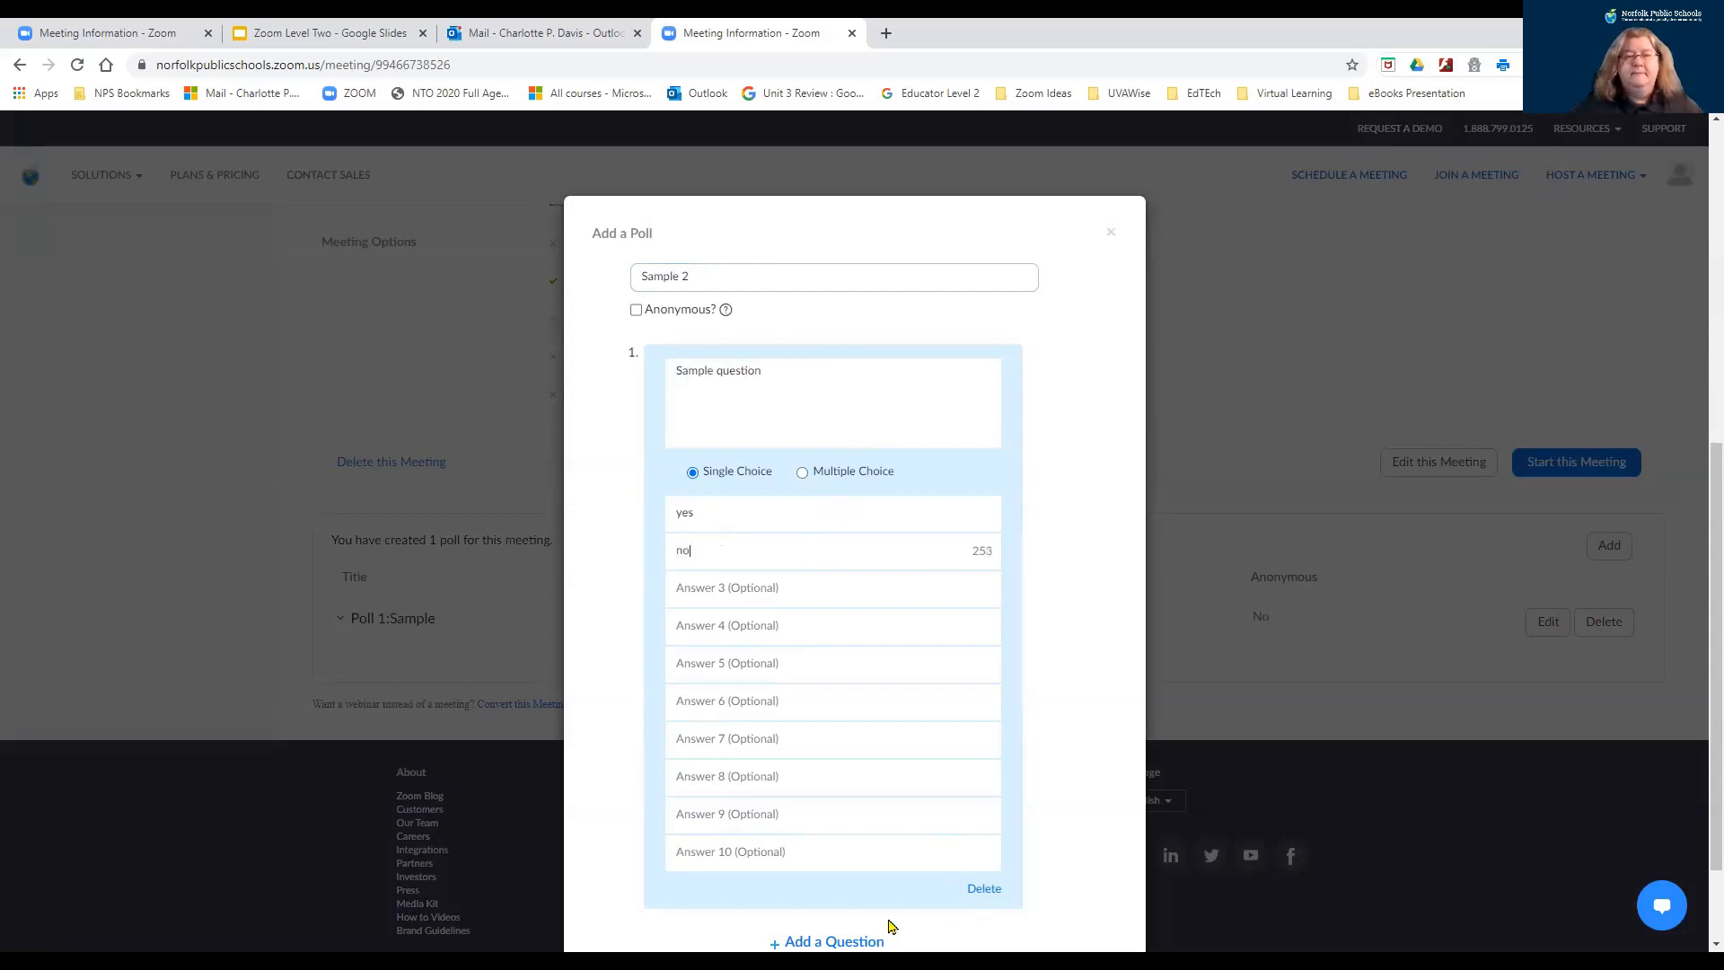
{"action": "scroll", "coordinate": [1039, 751], "scroll_direction": "down", "scroll_amount": 2}
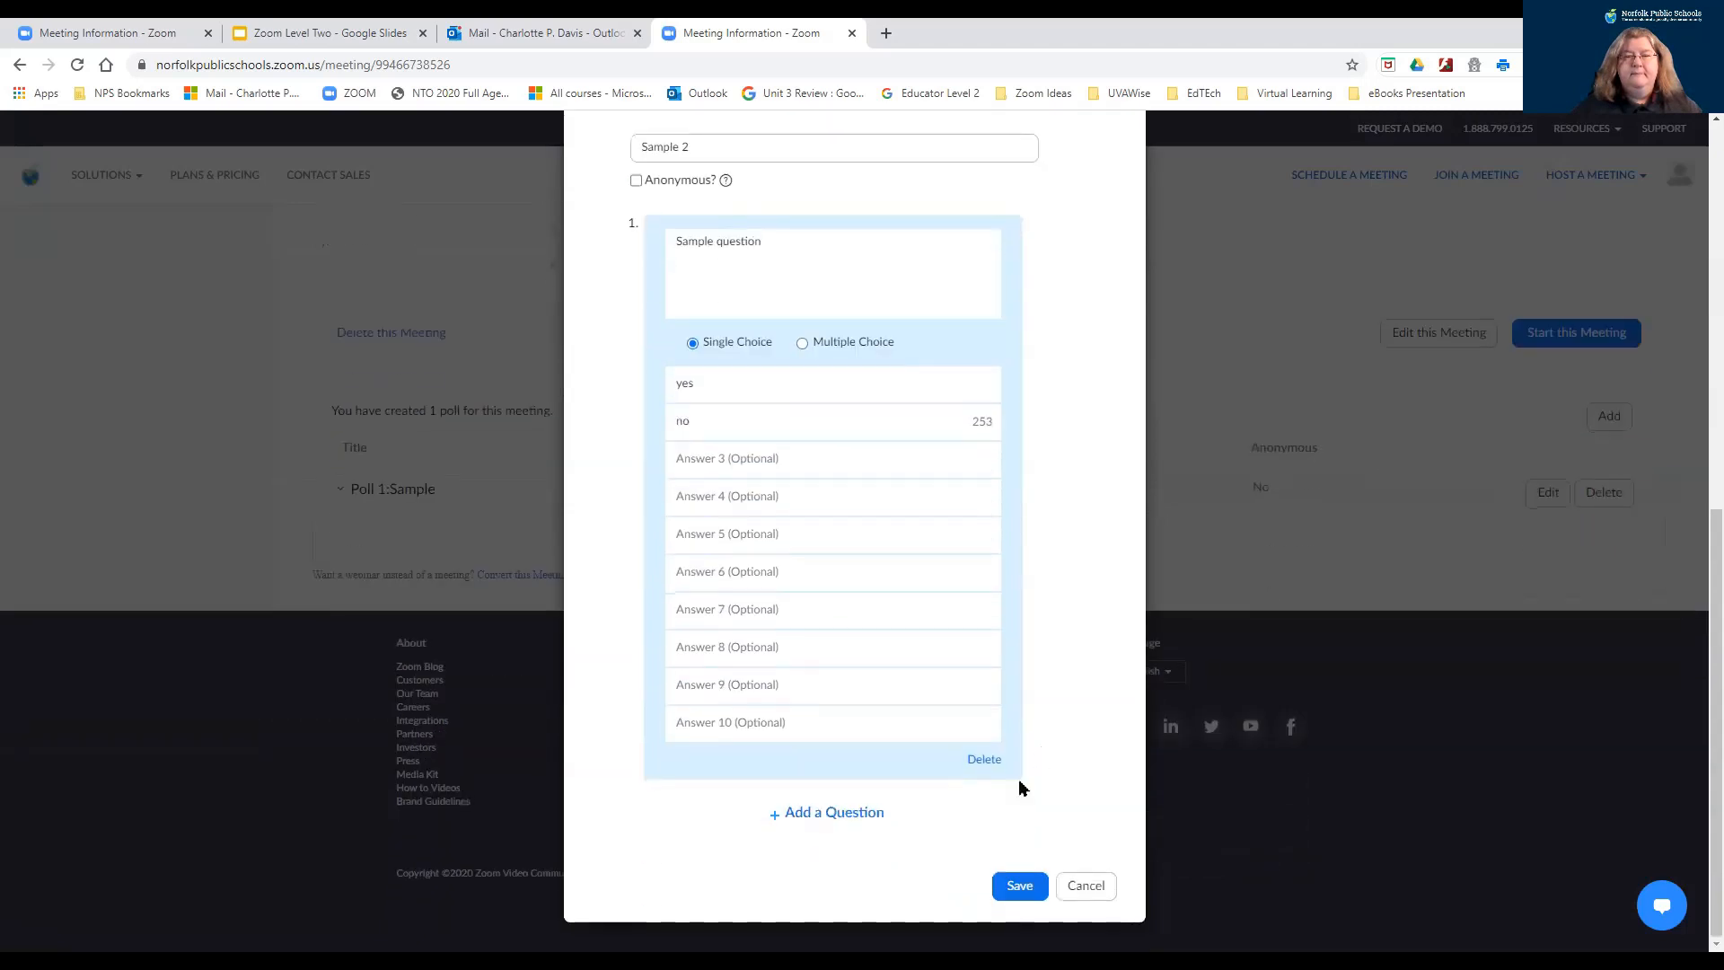
{"action": "left_click", "coordinate": [1018, 885]}
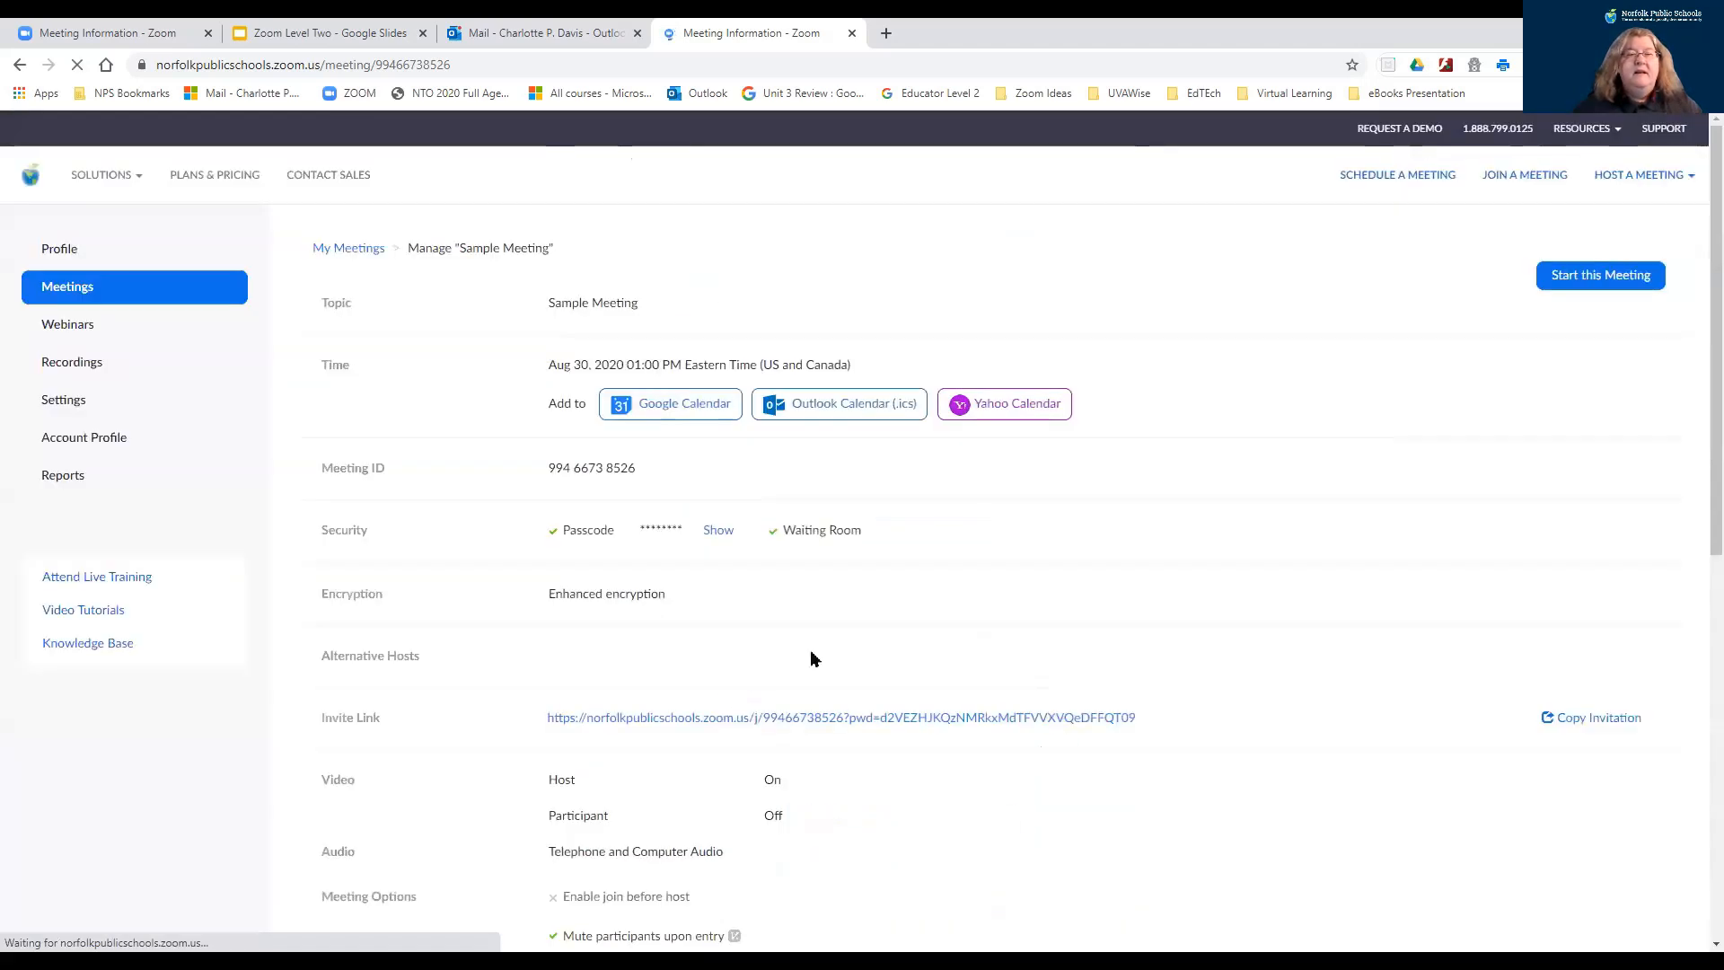
Step: Review the list of polls saved for the meeting and switch to the presentation slide on starting a poll
{"action": "scroll", "coordinate": [810, 654], "scroll_direction": "down", "scroll_amount": 5}
{"action": "scroll", "coordinate": [811, 658], "scroll_direction": "down", "scroll_amount": 2}
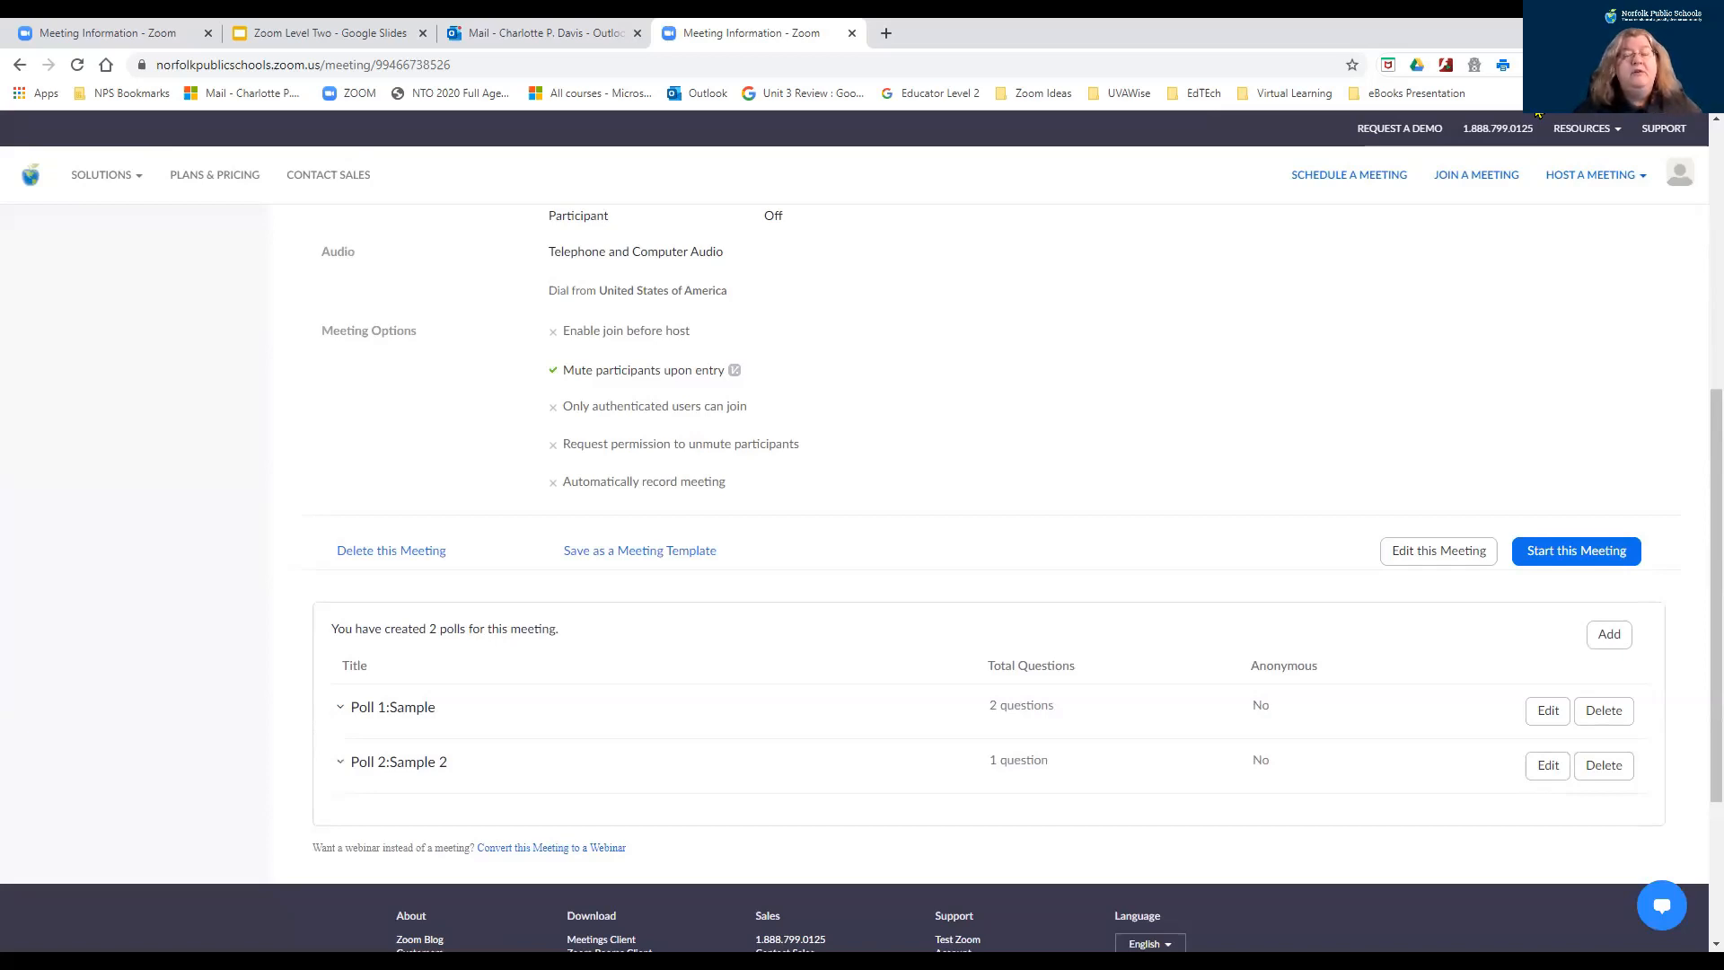
{"action": "key", "text": "alt+Tab"}
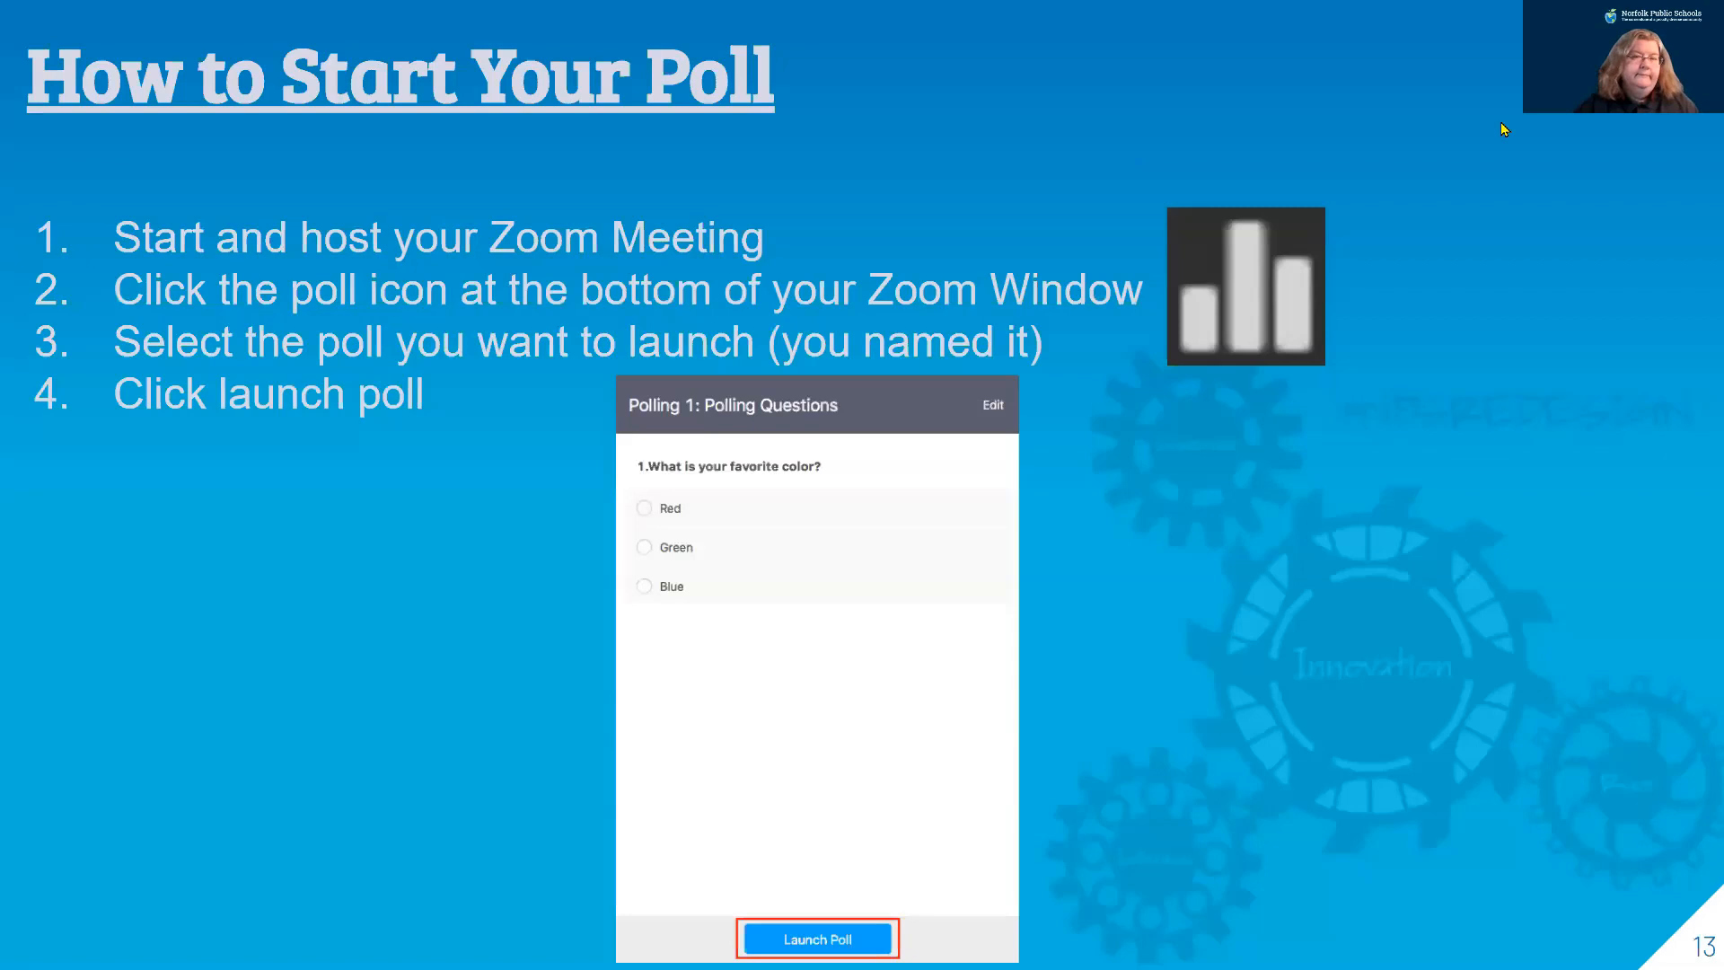